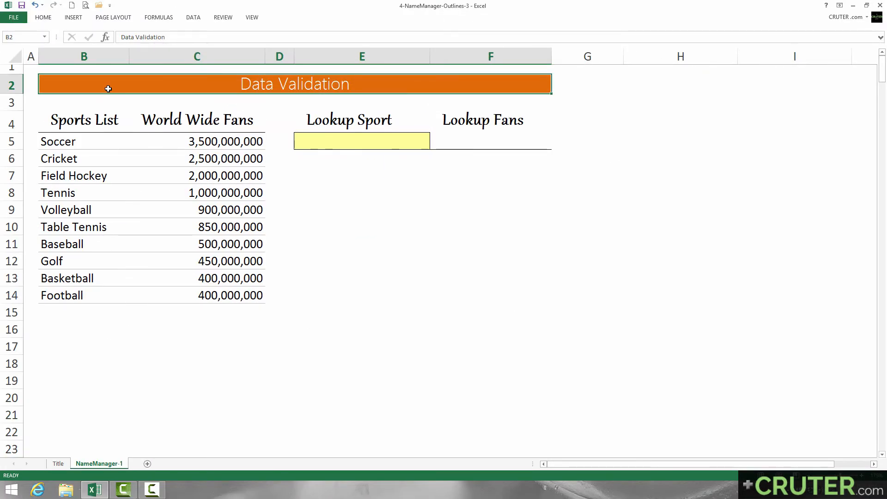
Step: Assign the name SportList to the range B4:C14, covering the sports and world wide fans columns with their headers
{"action": "left_click_drag", "start_coordinate": [108, 135], "coordinate": [250, 343]}
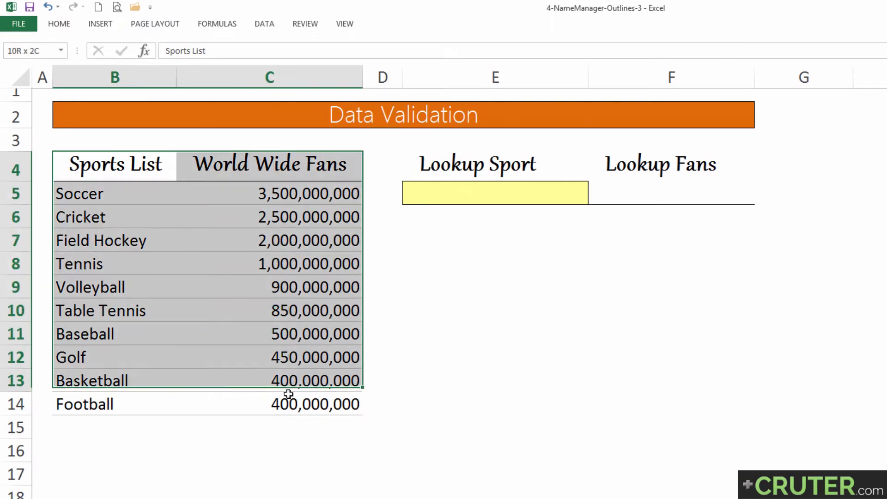
{"action": "left_click_drag", "start_coordinate": [288, 397], "coordinate": [289, 397]}
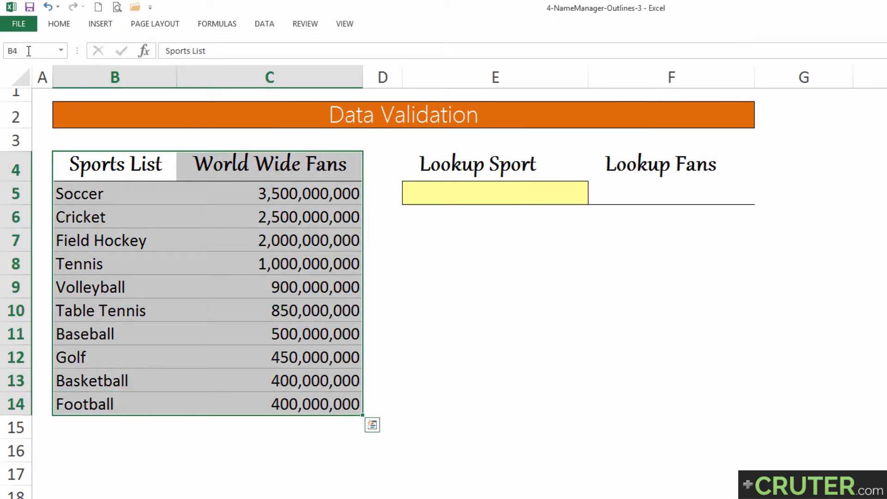
{"action": "left_click", "coordinate": [135, 183]}
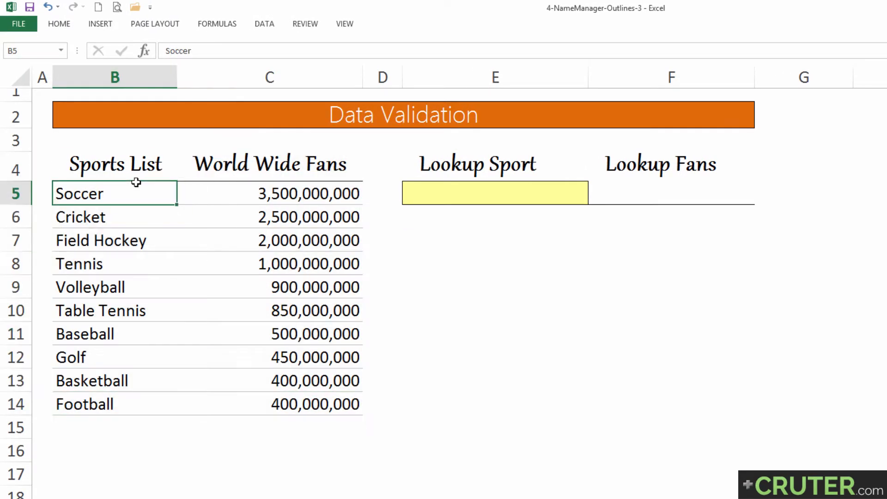
{"action": "key", "text": "Up"}
{"action": "key", "text": "ctrl+shift+Right"}
{"action": "key", "text": "ctrl+shift+Down"}
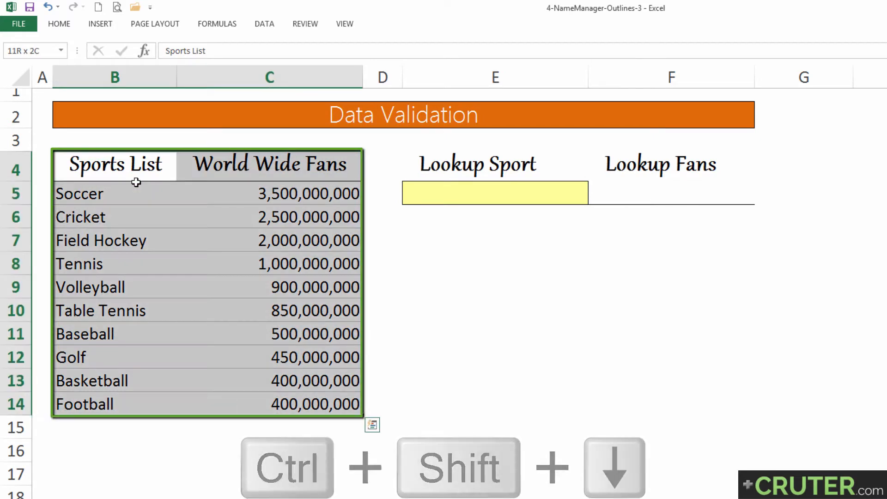
{"action": "left_click", "coordinate": [24, 52]}
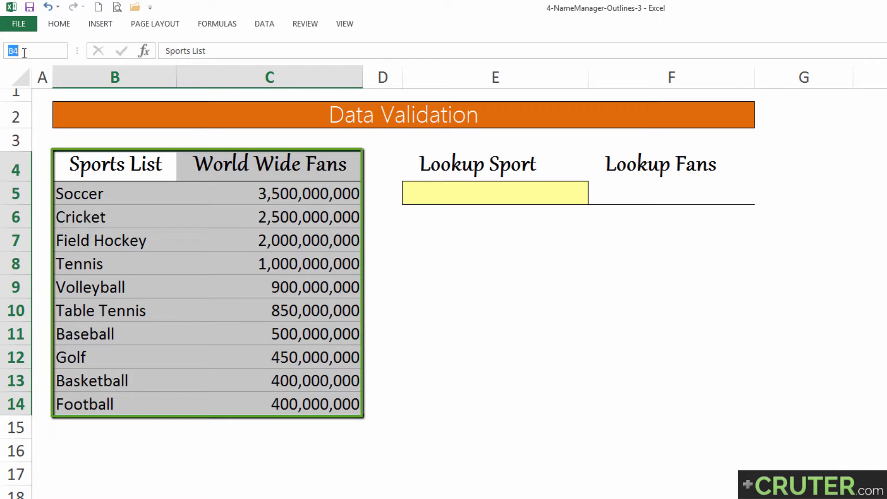
{"action": "type", "text": "SportList"}
{"action": "key", "text": "Return"}
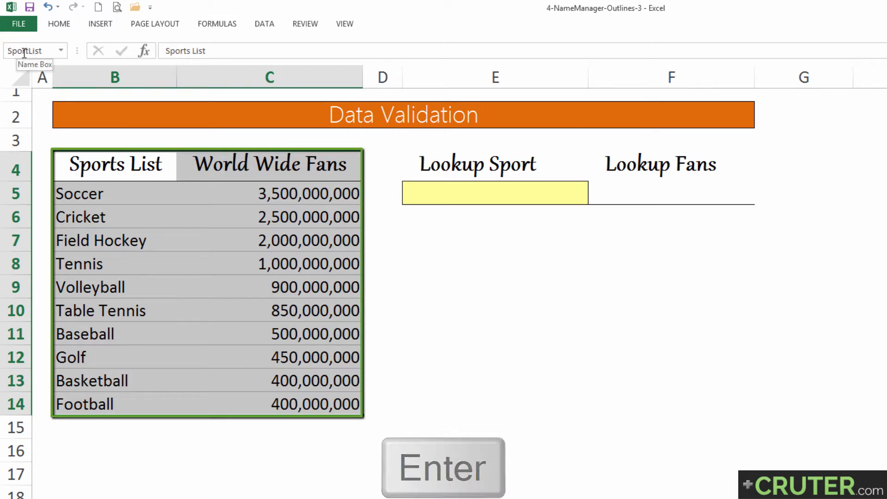
{"action": "left_click_drag", "start_coordinate": [83, 173], "coordinate": [262, 406]}
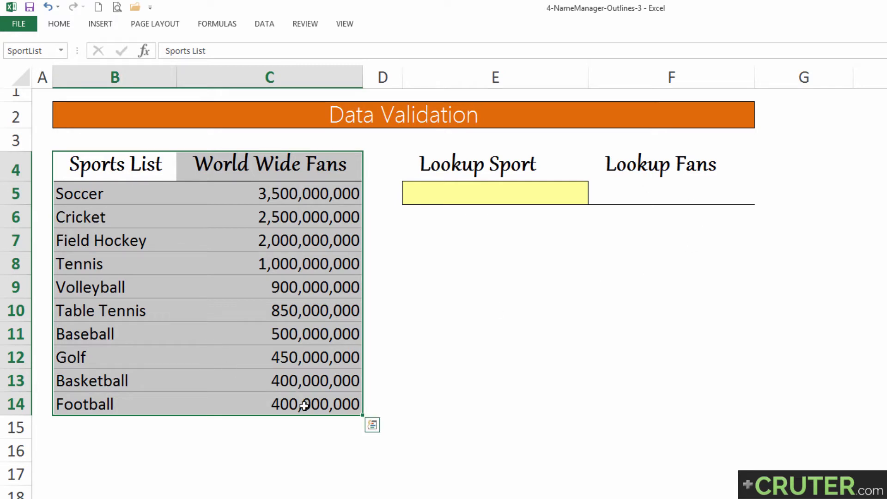
Step: Add data validation to the Lookup Sport cell E5 that allows a list sourced from =$B$5:$B$14
{"action": "left_click", "coordinate": [446, 195]}
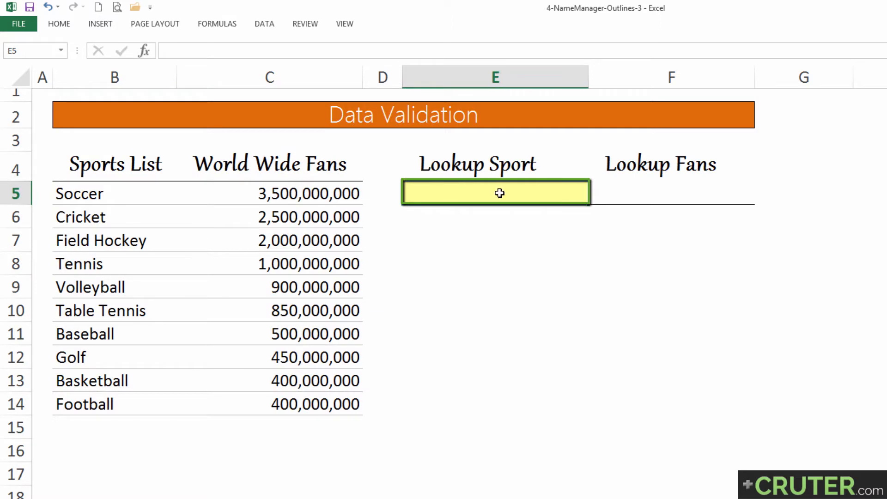
{"action": "left_click", "coordinate": [273, 24]}
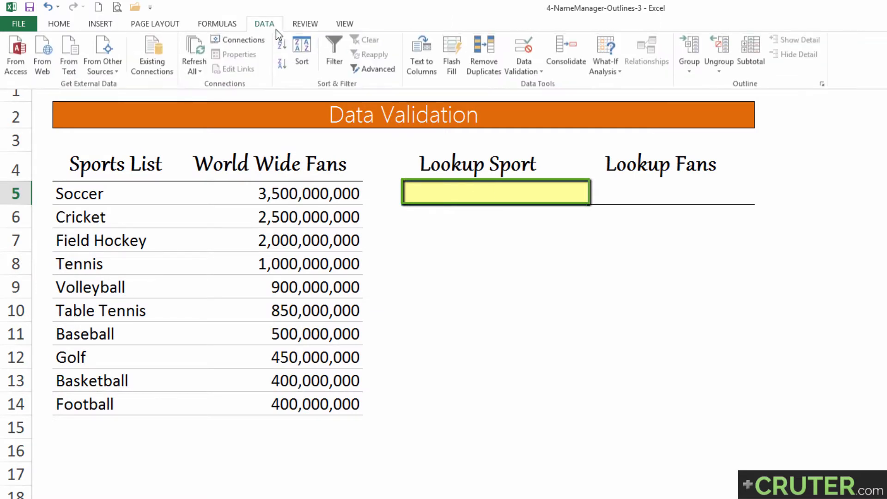
{"action": "left_click", "coordinate": [528, 61]}
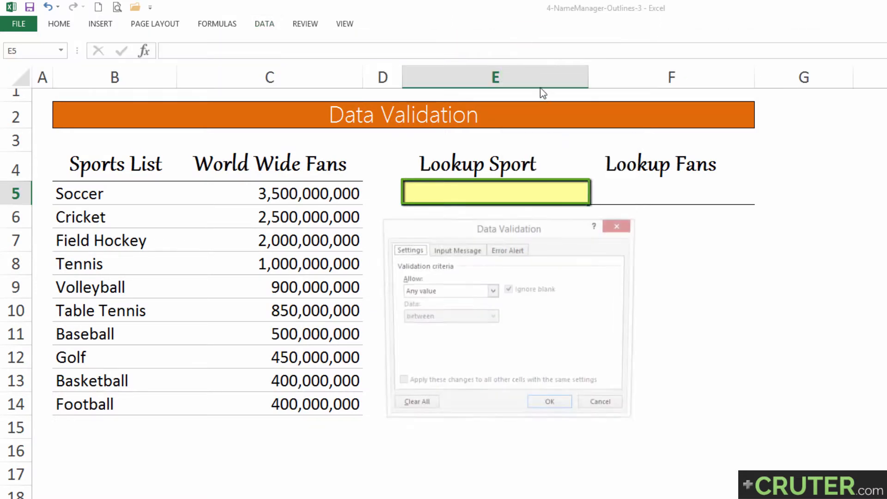
{"action": "left_click", "coordinate": [492, 291]}
{"action": "left_click", "coordinate": [473, 326]}
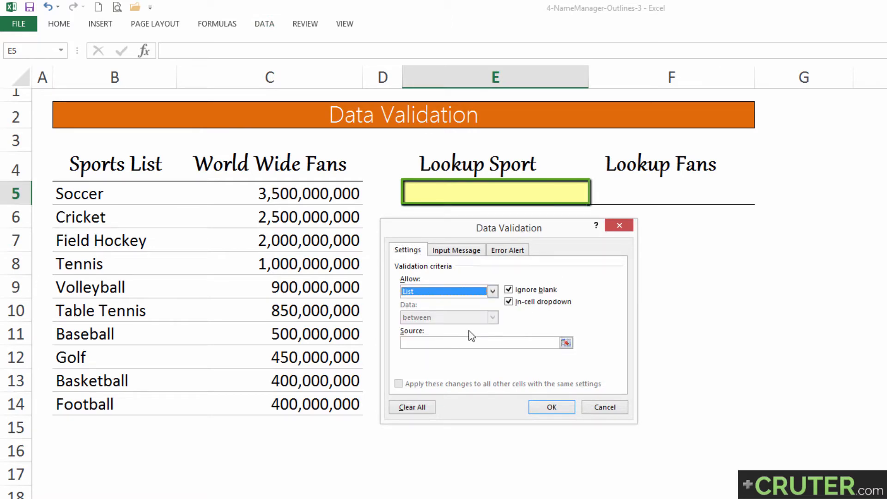
{"action": "left_click", "coordinate": [566, 342]}
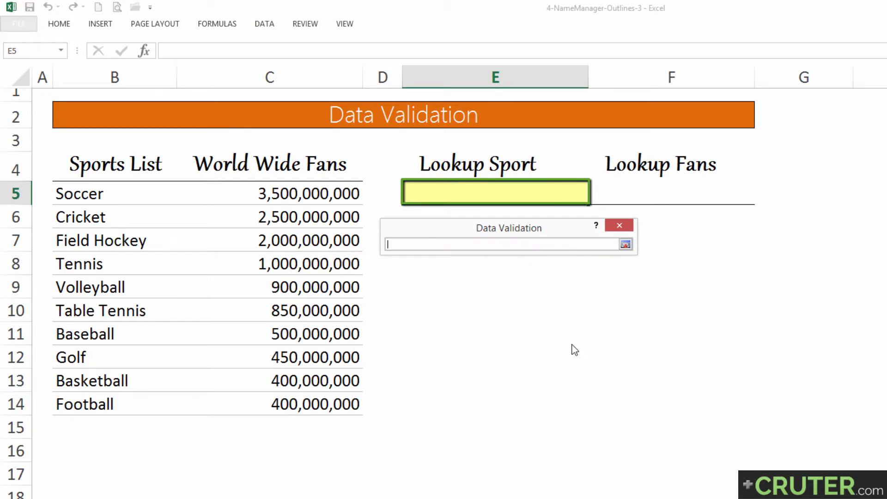
{"action": "left_click", "coordinate": [103, 191]}
{"action": "left_click_drag", "start_coordinate": [104, 191], "coordinate": [120, 402]}
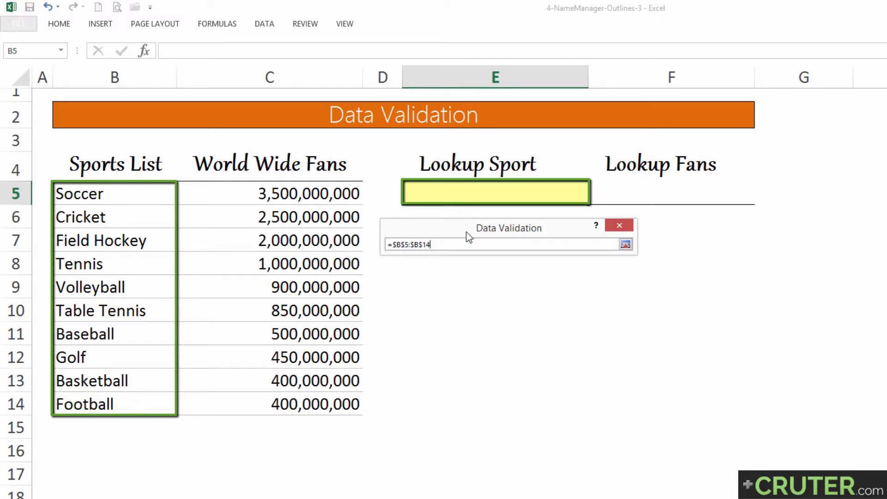
{"action": "key", "text": "Return"}
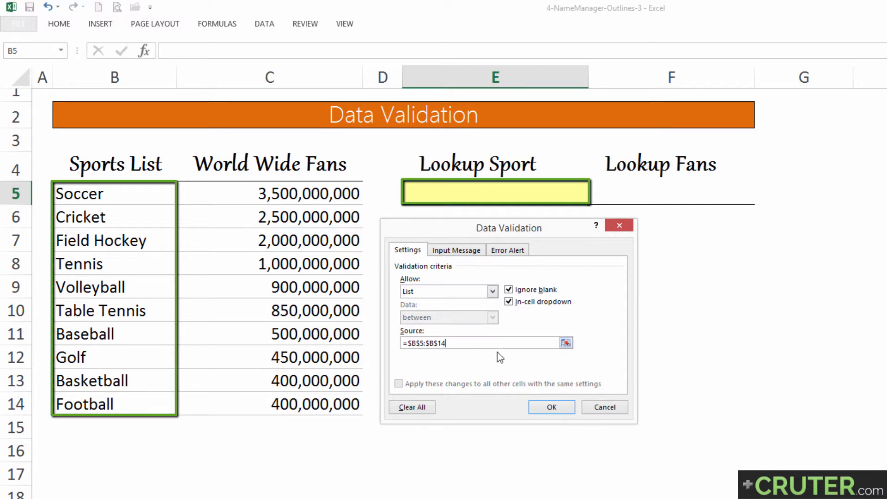
{"action": "left_click", "coordinate": [551, 407]}
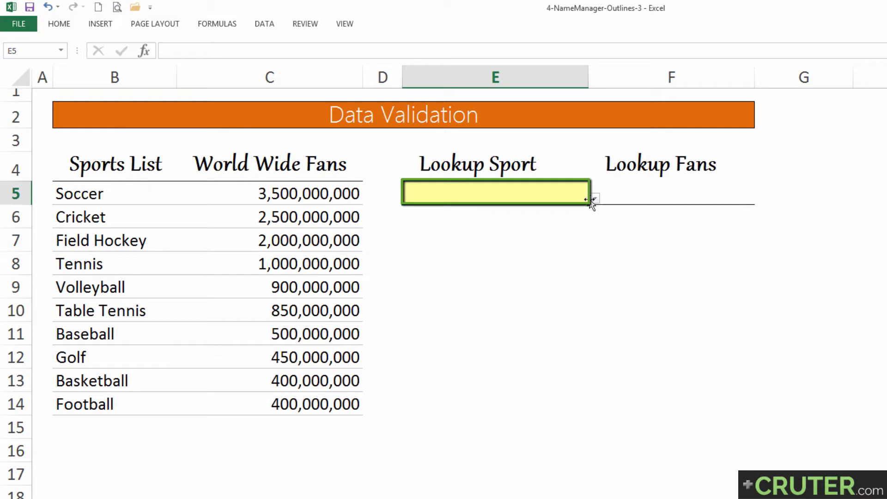
Step: Choose Cricket from the validation list in the Lookup Sport cell E5
{"action": "left_click", "coordinate": [595, 198]}
{"action": "left_click", "coordinate": [517, 227]}
{"action": "left_click", "coordinate": [633, 193]}
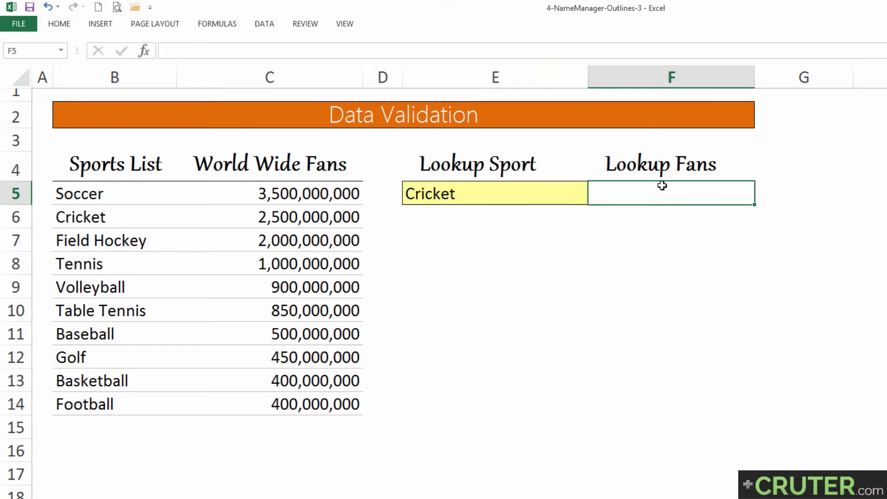
{"action": "left_click", "coordinate": [536, 199]}
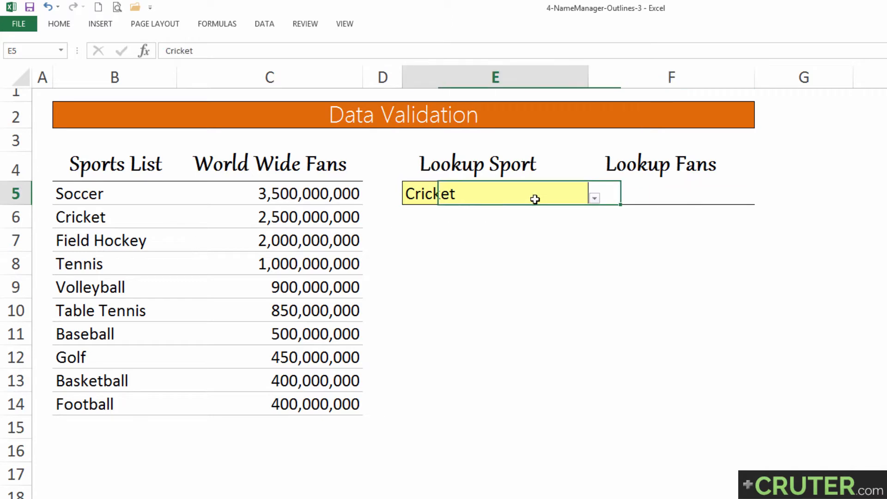
Step: Begin a VLOOKUP formula in the Lookup Fans cell F5 with E5 as the lookup value
{"action": "left_click", "coordinate": [645, 192]}
{"action": "left_click_drag", "start_coordinate": [235, 167], "coordinate": [255, 404]}
{"action": "left_click", "coordinate": [598, 196]}
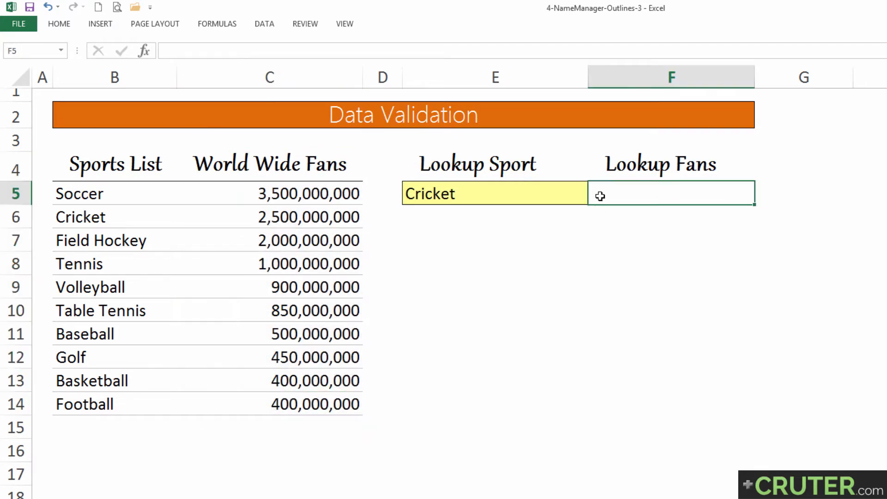
{"action": "type", "text": "=VLOOKUP("}
{"action": "key", "text": "Left"}
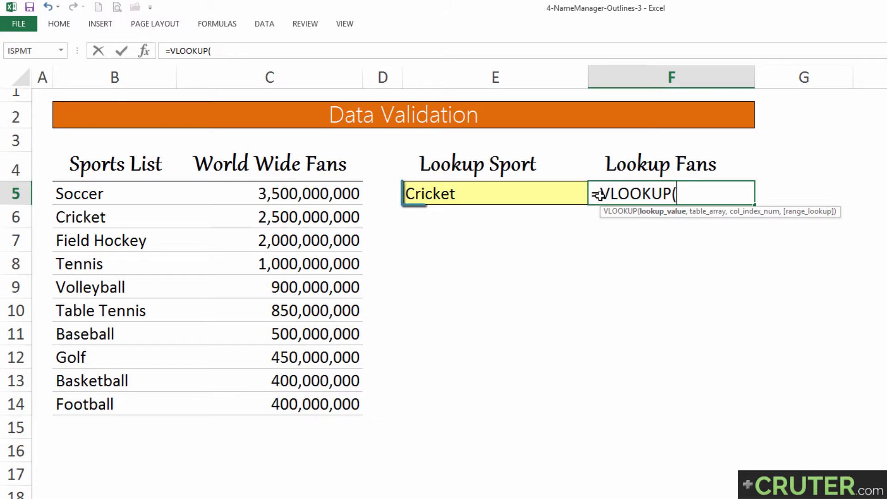
{"action": "type", "text": ","}
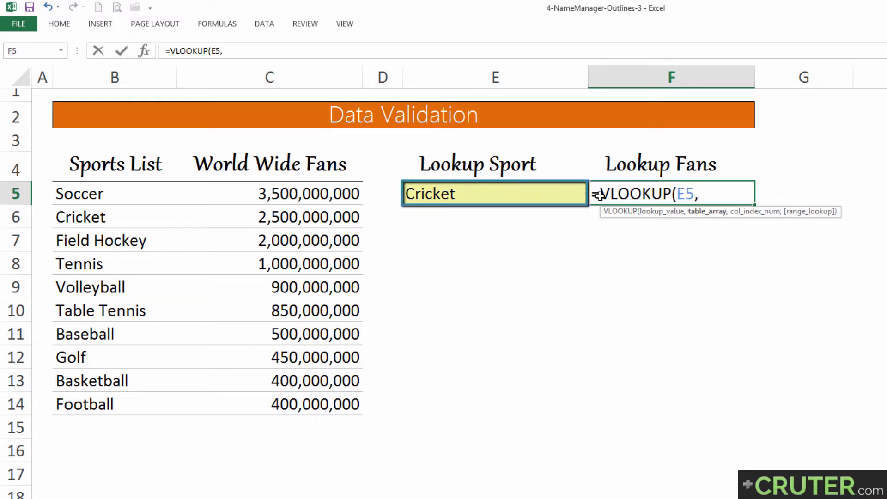
{"action": "left_click_drag", "start_coordinate": [76, 158], "coordinate": [302, 414]}
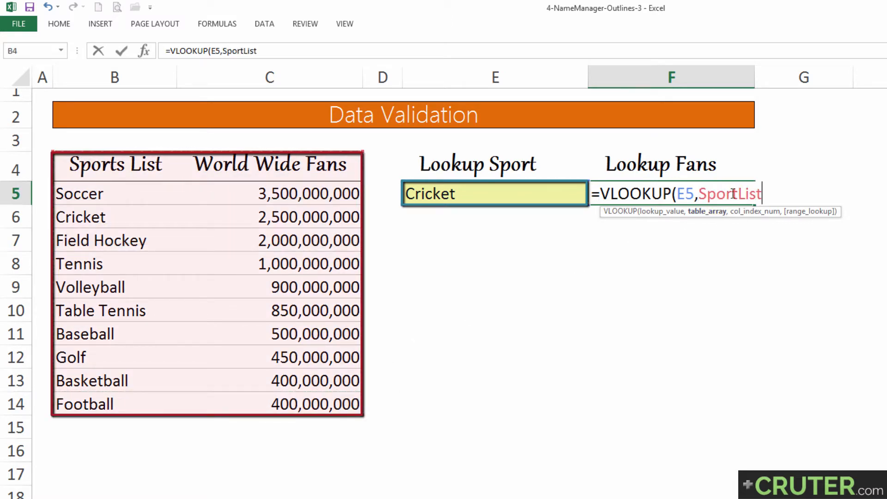
{"action": "left_click", "coordinate": [764, 194]}
{"action": "left_click_drag", "start_coordinate": [763, 195], "coordinate": [708, 196]}
{"action": "key", "text": "BackSpace"}
{"action": "key", "text": "BackSpace"}
{"action": "key", "text": "BackSpace"}
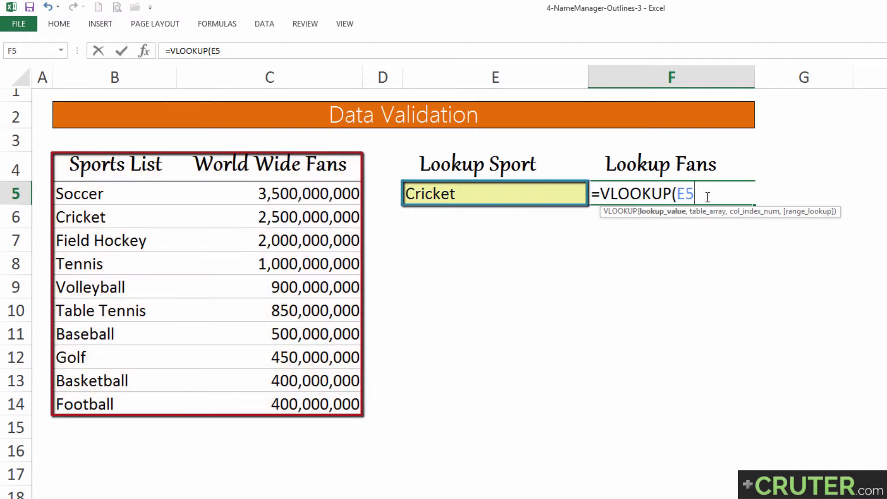
Step: Complete the F5 formula as =VLOOKUP(E5,SportList,2,FALSE), using the named range as the table array
{"action": "type", "text": ","}
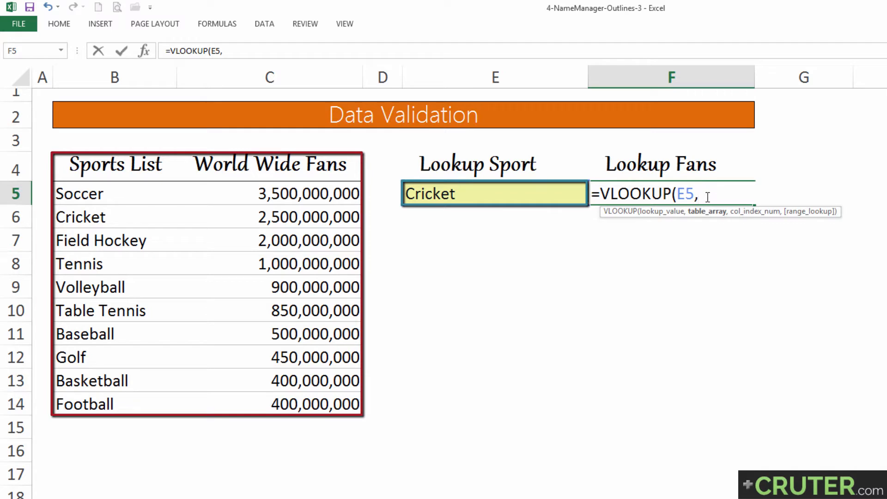
{"action": "type", "text": "spor"}
{"action": "key", "text": "Tab"}
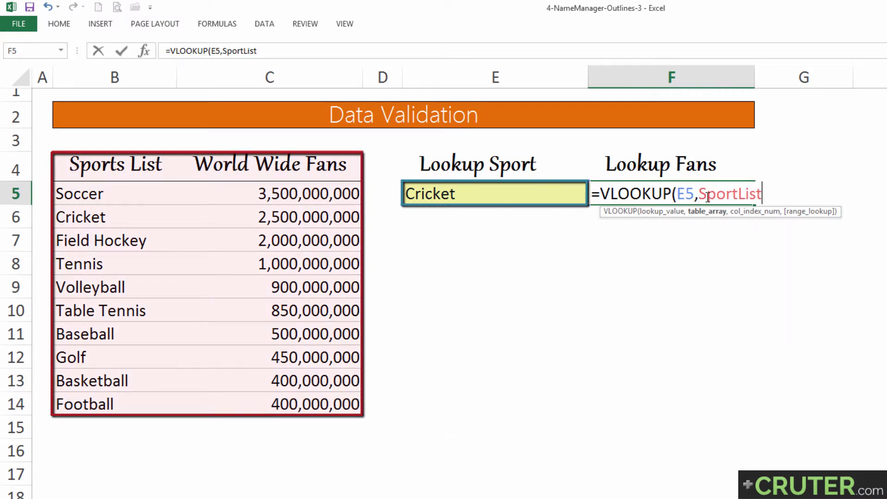
{"action": "type", "text": ","}
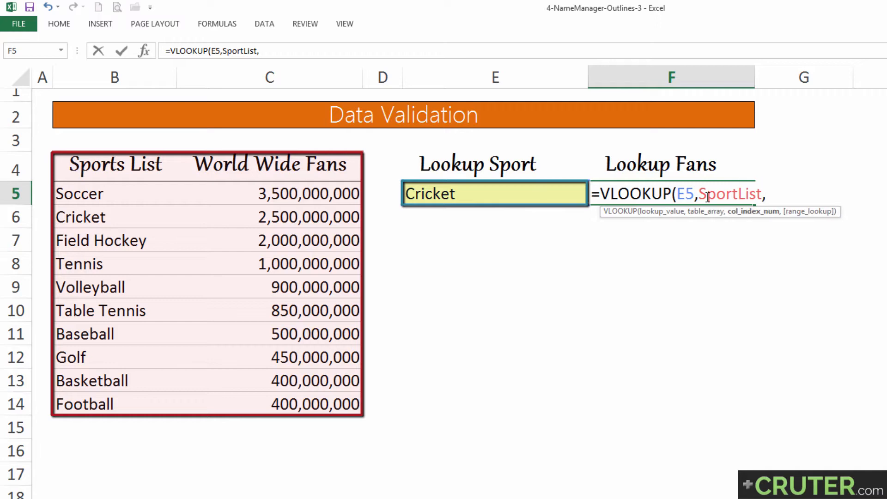
{"action": "type", "text": "2,f"}
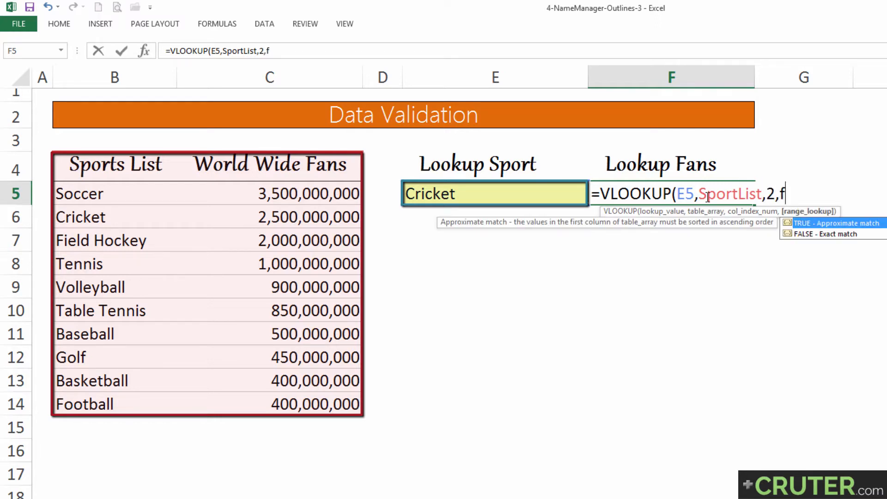
{"action": "type", "text": "alse)"}
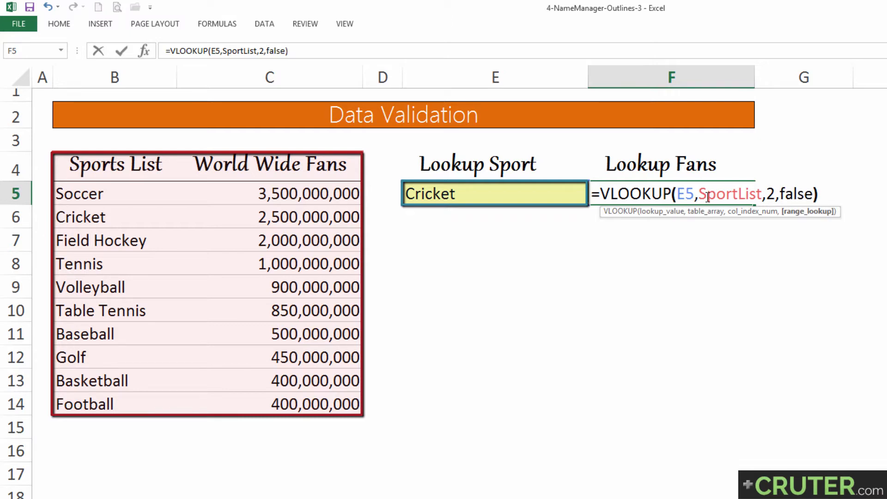
{"action": "key", "text": "Return"}
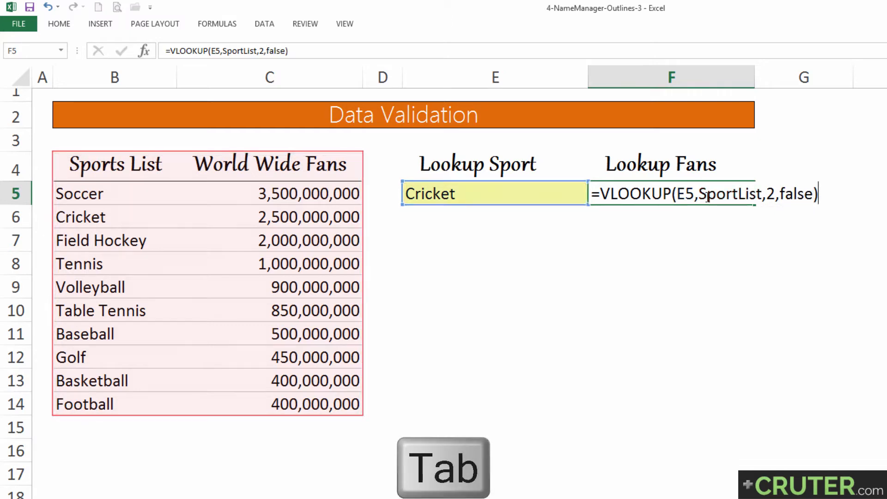
{"action": "left_click", "coordinate": [708, 196]}
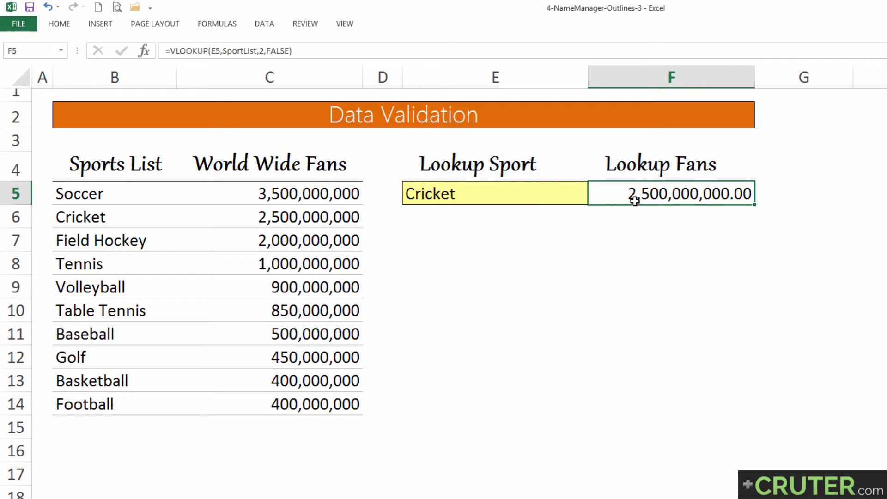
Step: Switch the Lookup Sport cell E5 to Volleyball and check the fans formula in F5
{"action": "left_click", "coordinate": [561, 193]}
{"action": "left_click", "coordinate": [594, 199]}
{"action": "left_click", "coordinate": [506, 257]}
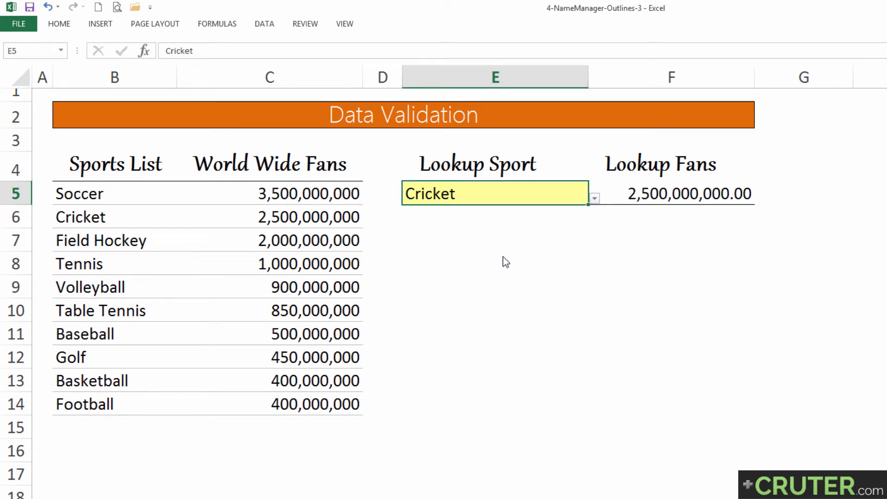
{"action": "left_click", "coordinate": [635, 197]}
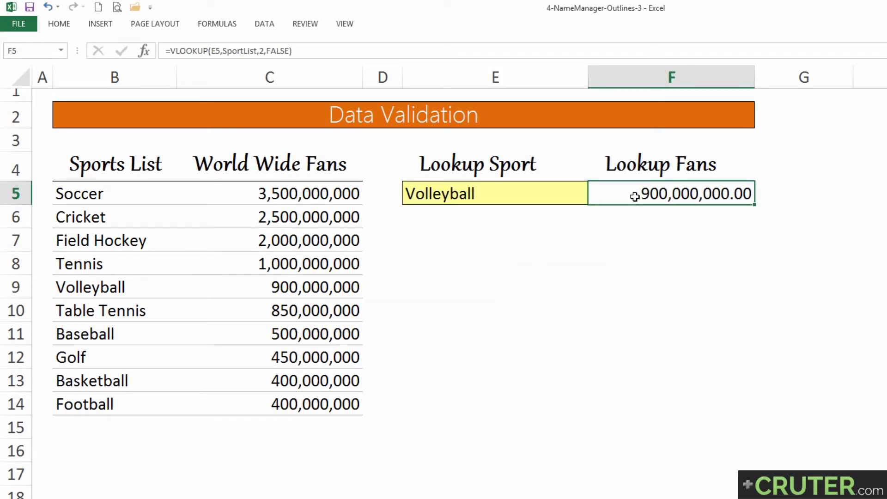
Step: Add Swimming with 300000000 world wide fans in row 15, directly below Football
{"action": "left_click", "coordinate": [125, 426]}
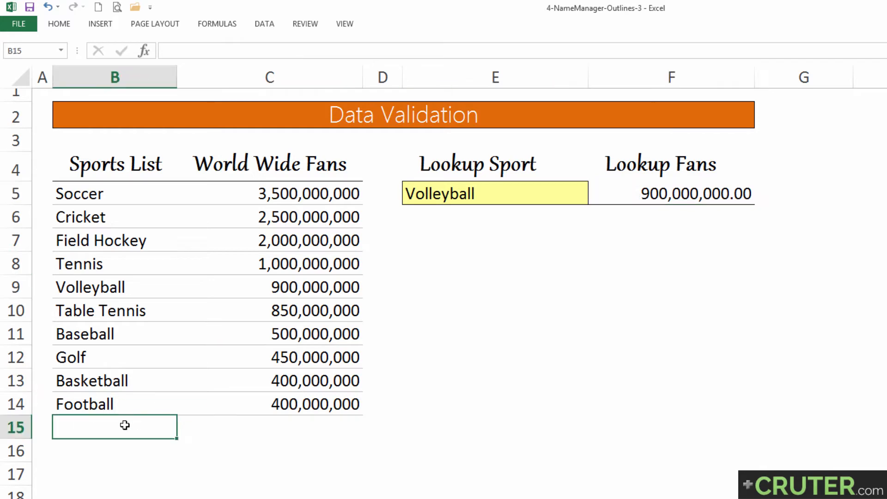
{"action": "type", "text": "Swimming"}
{"action": "key", "text": "Tab"}
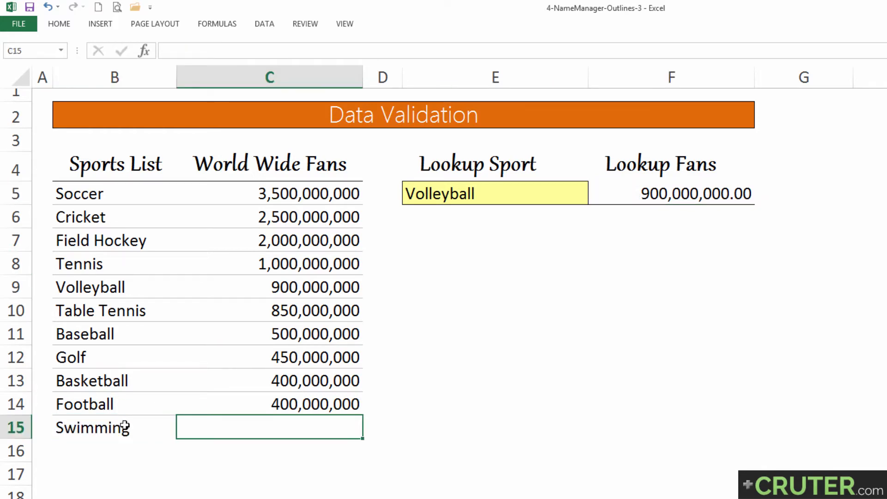
{"action": "type", "text": "30000000"}
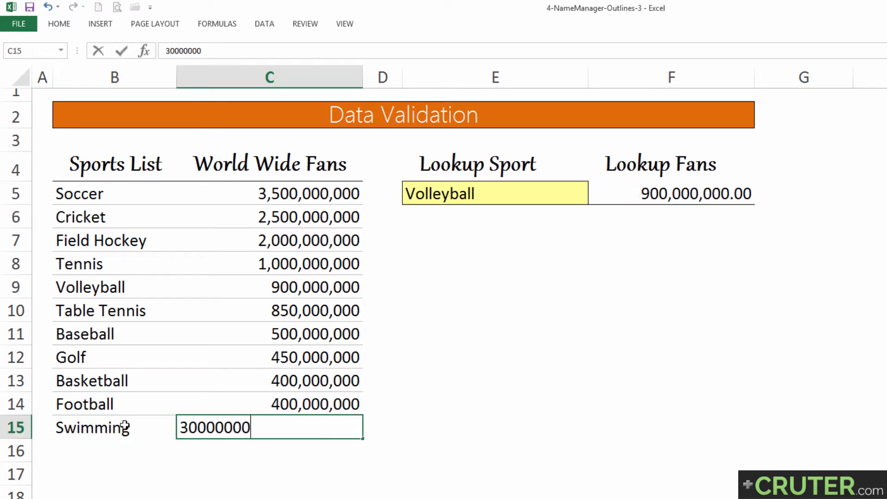
{"action": "type", "text": "0"}
{"action": "key", "text": "Return"}
{"action": "key", "text": "Up"}
{"action": "key", "text": "Right"}
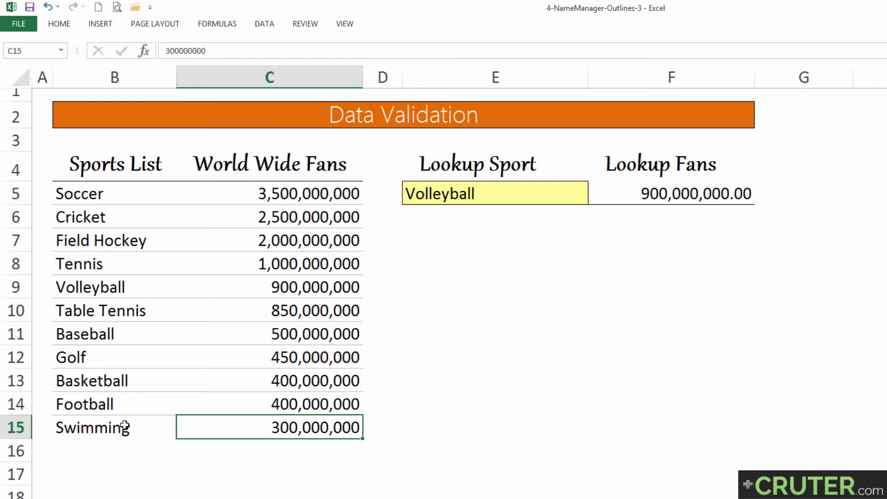
Step: Open the Lookup Sport list in E5 and check whether Swimming is among the choices
{"action": "left_click", "coordinate": [509, 194]}
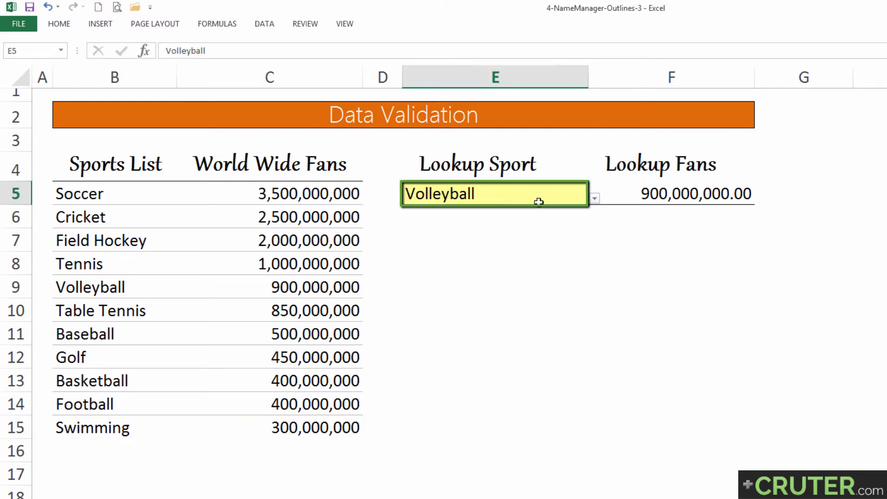
{"action": "left_click", "coordinate": [594, 198]}
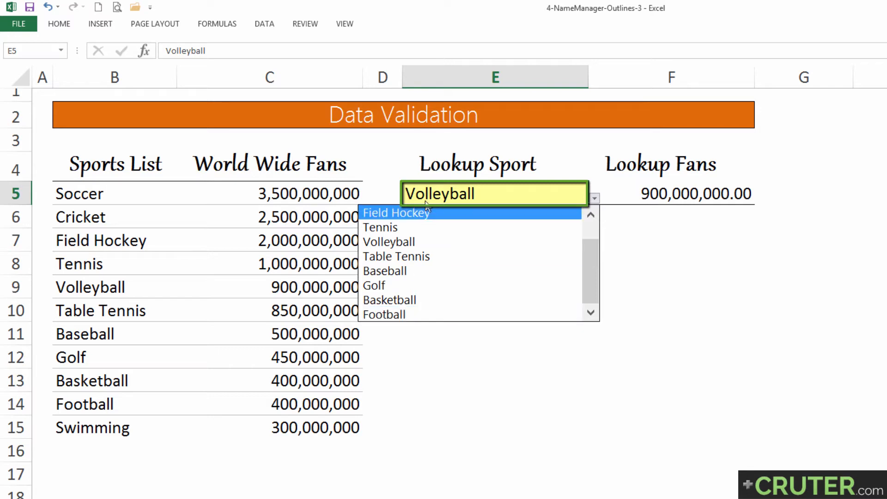
{"action": "key", "text": "Escape"}
Step: Extend the data validation list source of E5 to =$B$5:$B$15 and check the choices for Swimming
{"action": "left_click", "coordinate": [264, 26]}
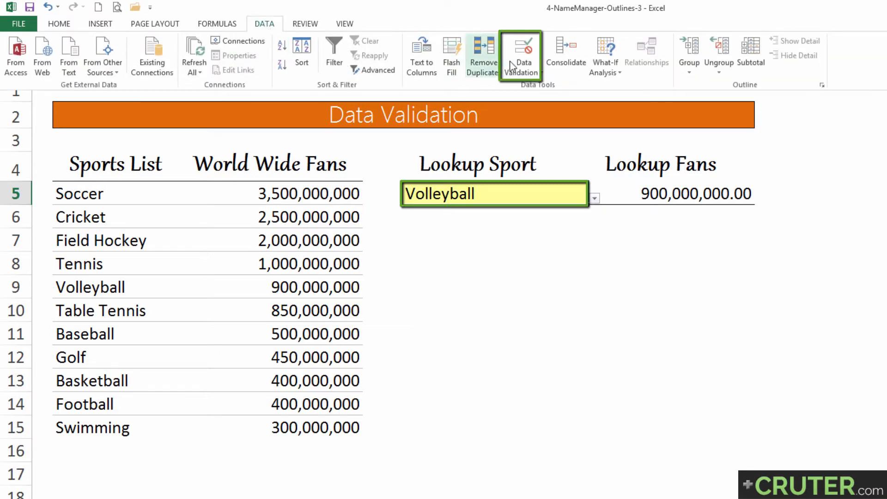
{"action": "left_click", "coordinate": [520, 54]}
{"action": "left_click_drag", "start_coordinate": [536, 226], "coordinate": [544, 217]}
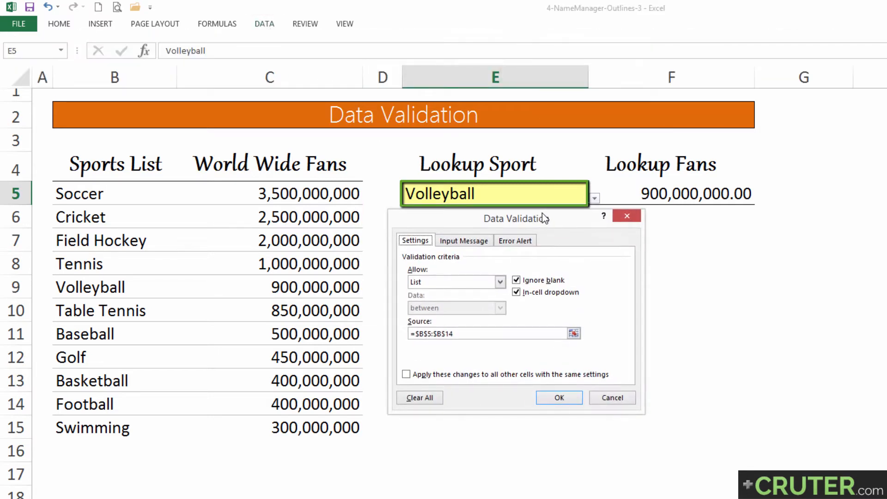
{"action": "left_click", "coordinate": [463, 334]}
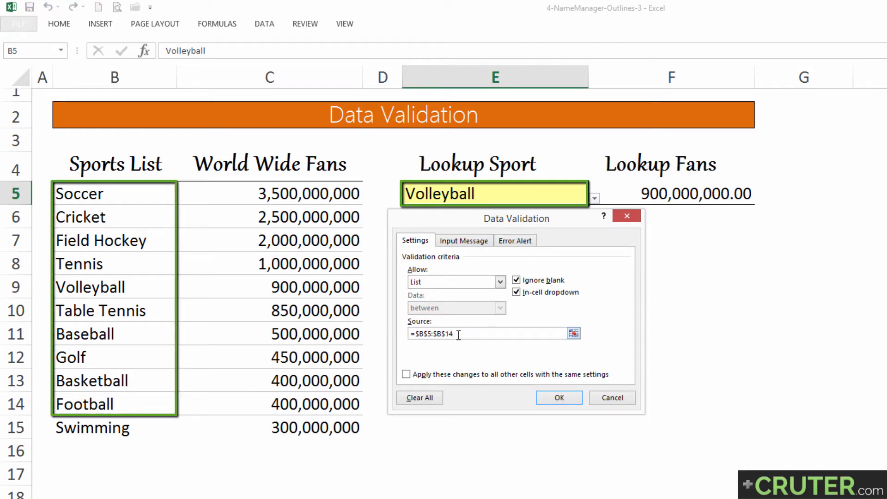
{"action": "key", "text": "BackSpace"}
{"action": "type", "text": "5"}
{"action": "key", "text": "Return"}
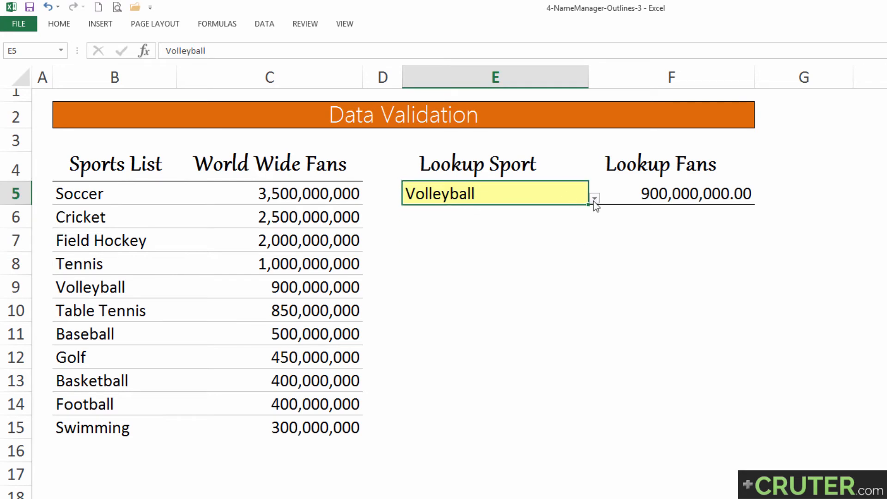
{"action": "left_click", "coordinate": [594, 200]}
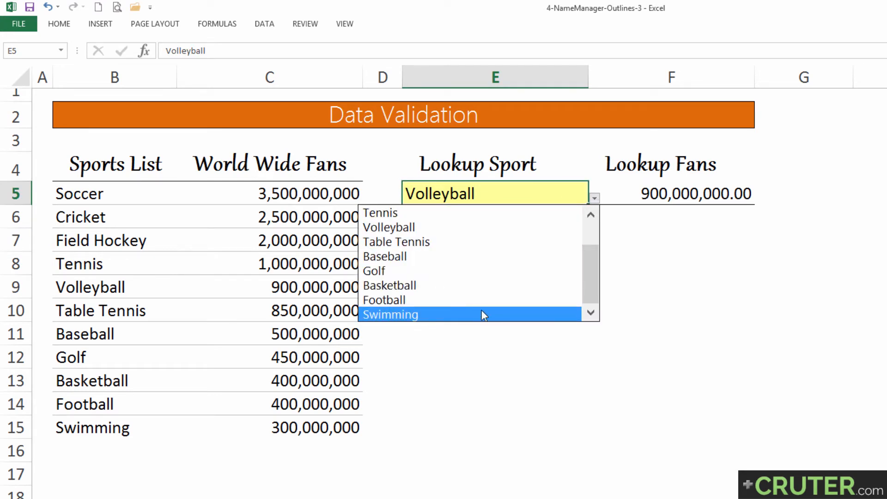
{"action": "left_click", "coordinate": [109, 440]}
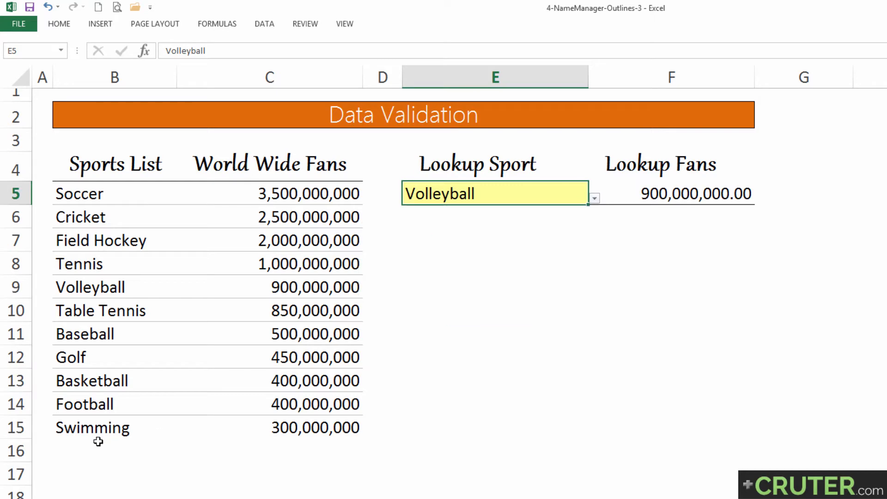
Step: Begin an OFFSET formula in the empty cell E11 with the Soccer cell B5 as its reference
{"action": "left_click", "coordinate": [434, 329]}
{"action": "type", "text": "="}
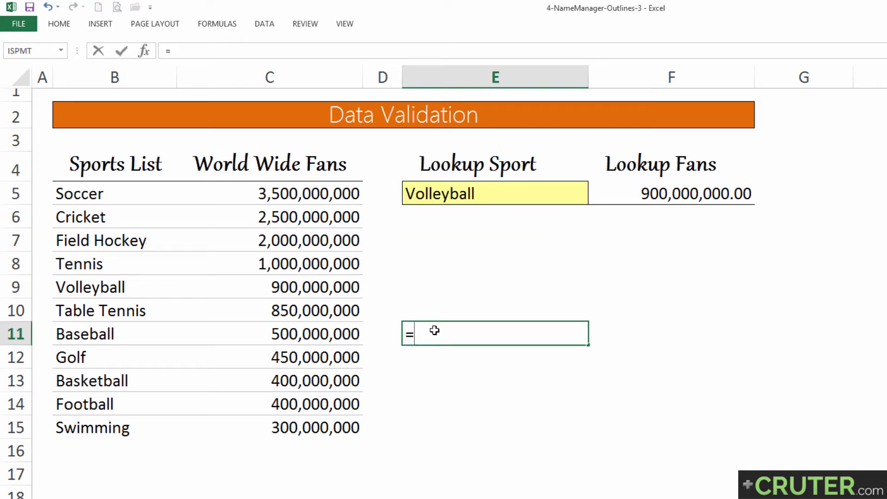
{"action": "type", "text": "offse"}
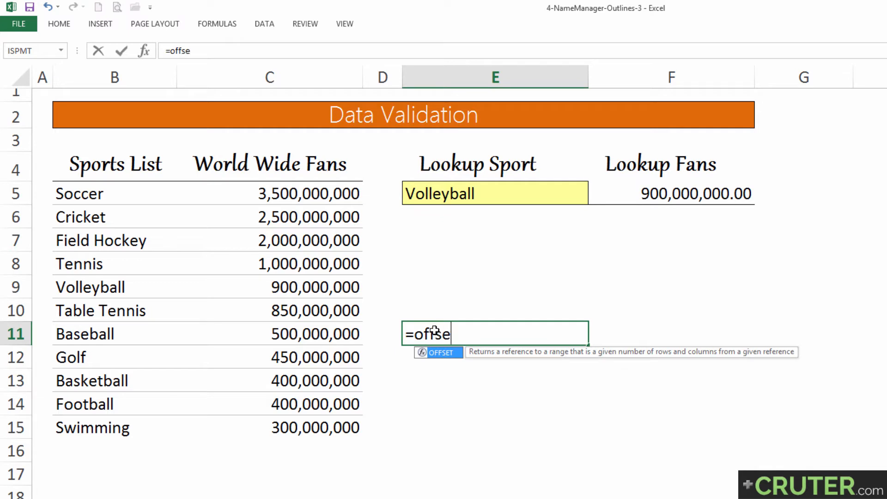
{"action": "key", "text": "Tab"}
{"action": "key", "text": "BackSpace"}
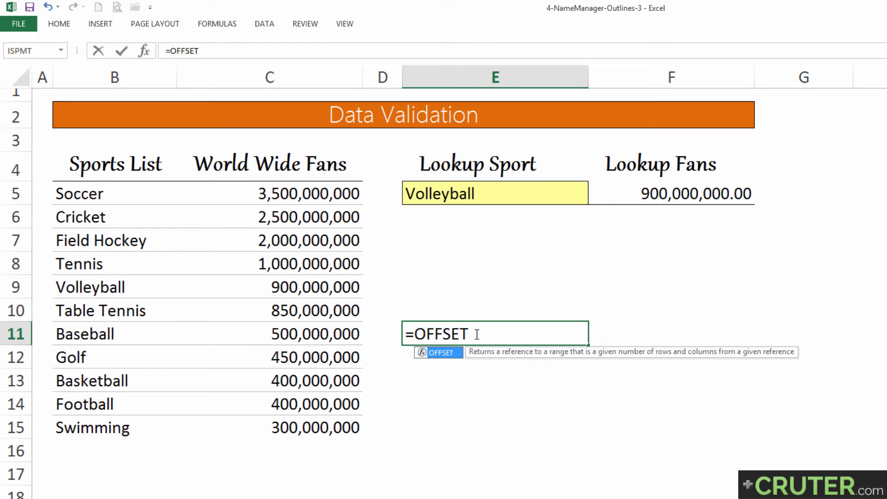
{"action": "type", "text": "("}
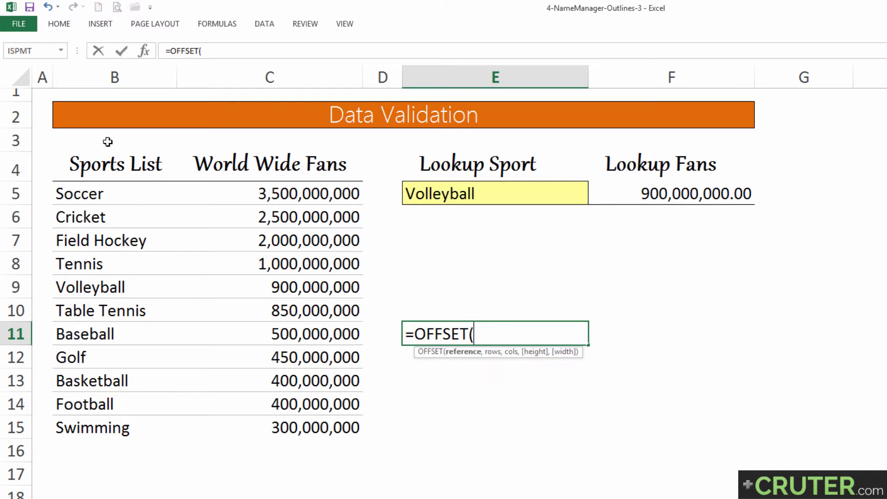
{"action": "left_click", "coordinate": [99, 197]}
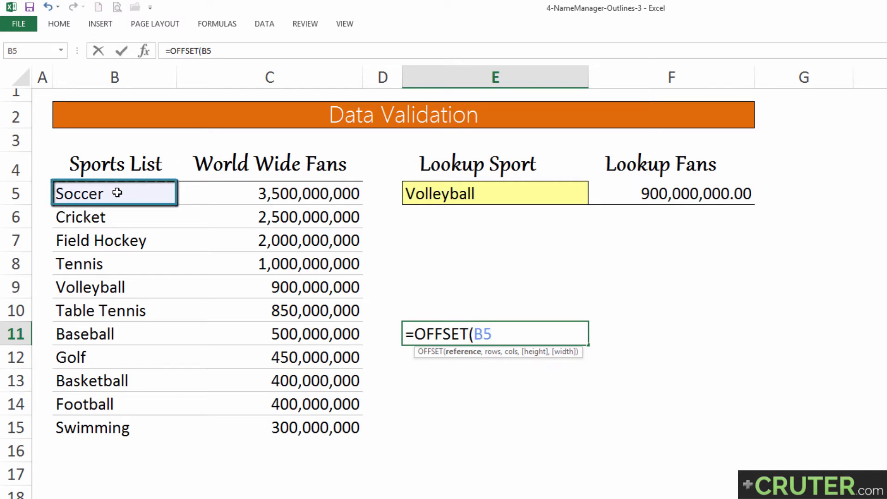
{"action": "type", "text": ","}
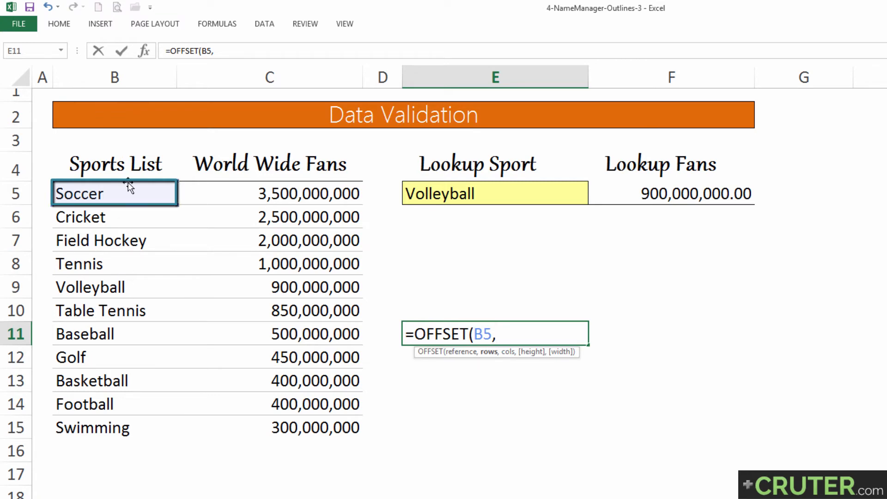
Step: Set both the rows and cols arguments of the E11 OFFSET formula to 0
{"action": "type", "text": "1"}
{"action": "type", "text": ","}
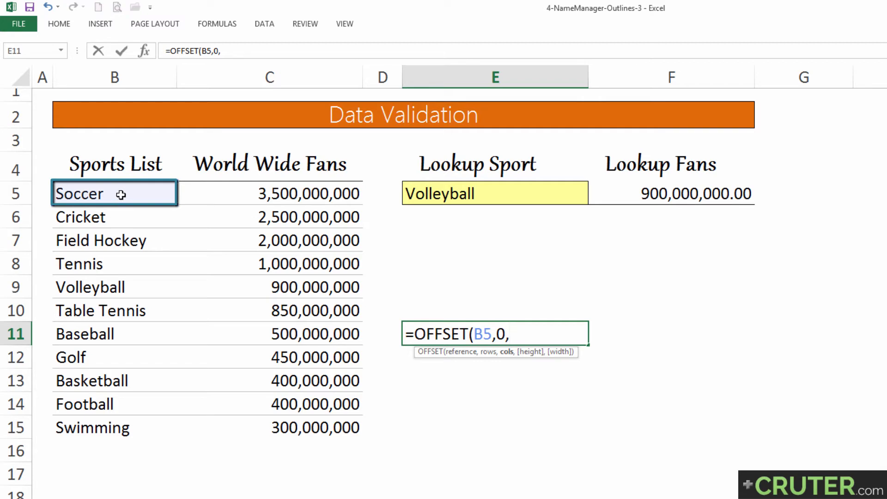
{"action": "type", "text": "1"}
{"action": "type", "text": ","}
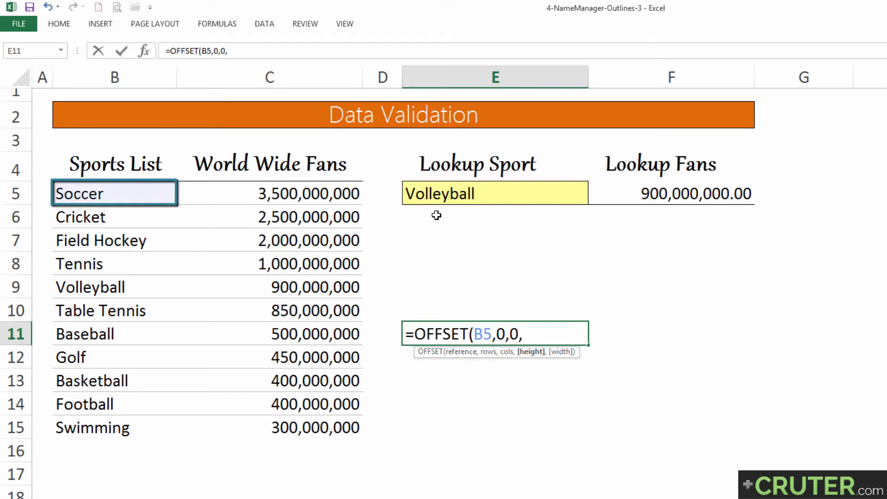
Step: Use COUNTA(B5:B50) as the height argument and complete the E11 formula as =OFFSET(B5,0,0,COUNTA(B5:B50))
{"action": "type", "text": "counta"}
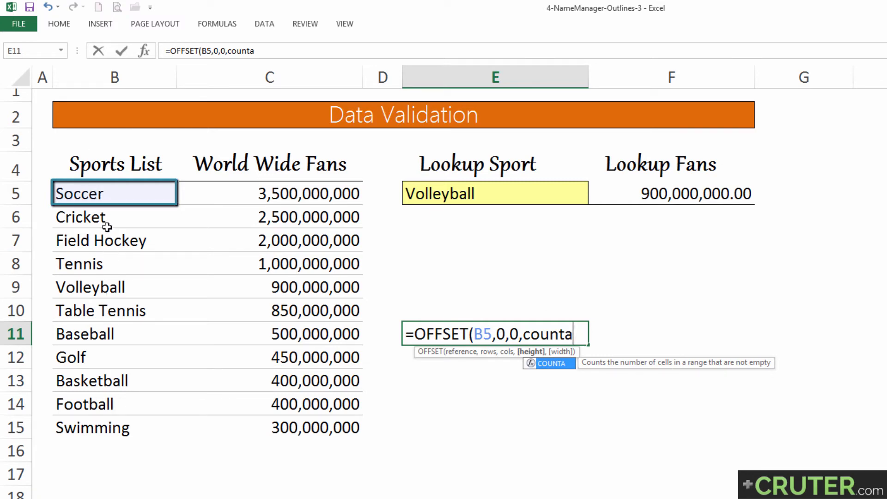
{"action": "type", "text": "("}
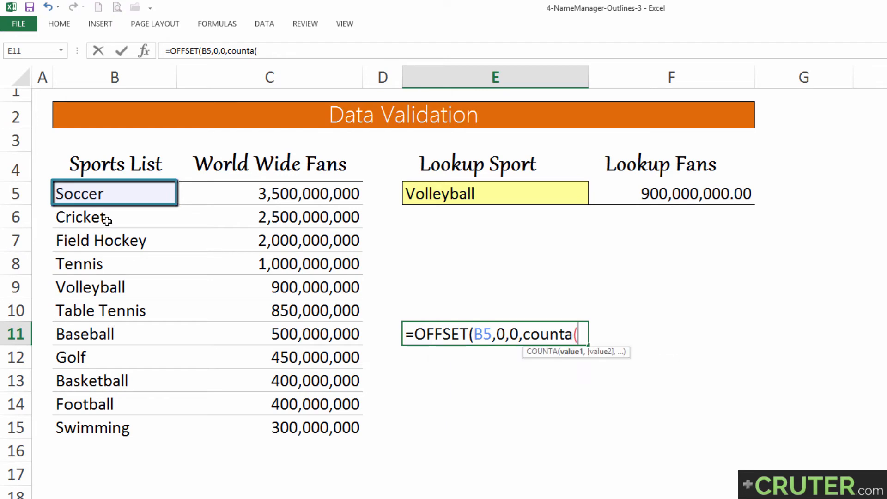
{"action": "left_click", "coordinate": [119, 194]}
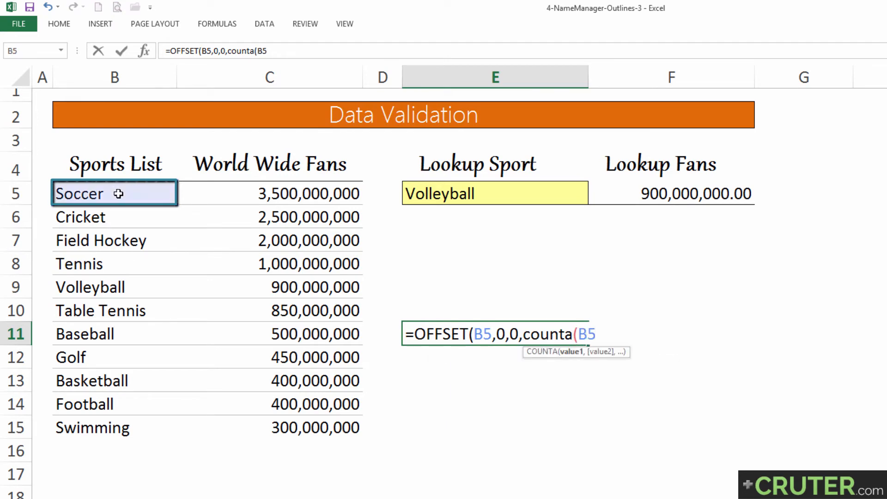
{"action": "type", "text": ":B50"}
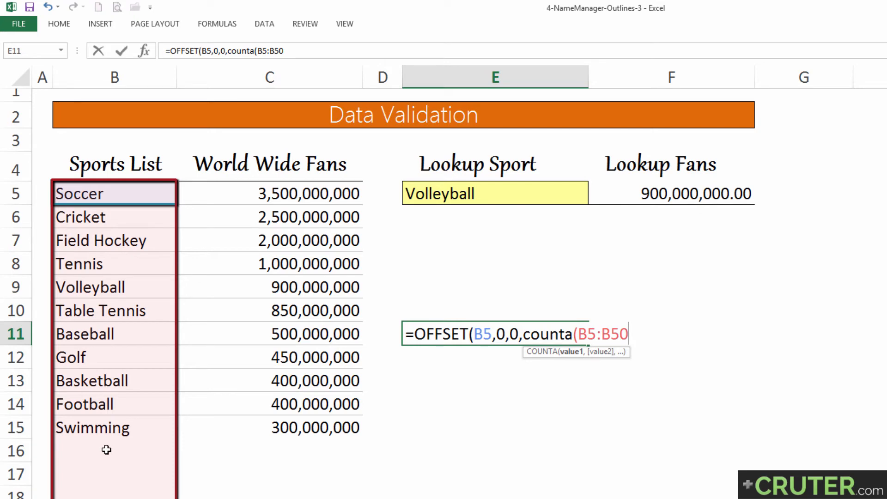
{"action": "type", "text": "))"}
{"action": "key", "text": "Return"}
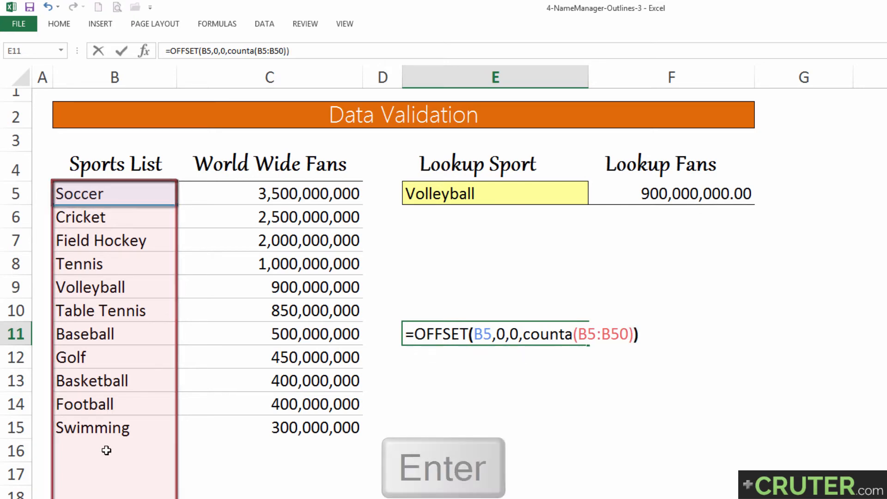
Step: Compare E11 with B11, evaluate the OFFSET formula in place to inspect its array, and restore the formula text
{"action": "left_click", "coordinate": [462, 338]}
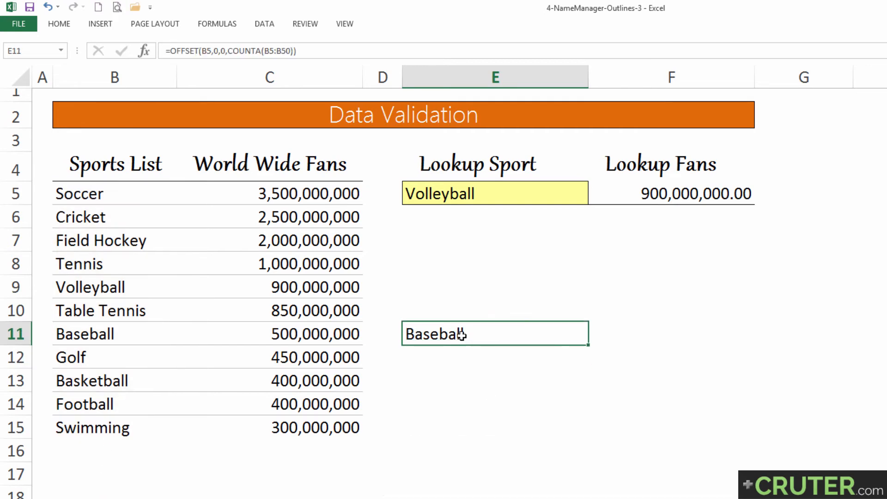
{"action": "left_click", "coordinate": [103, 339]}
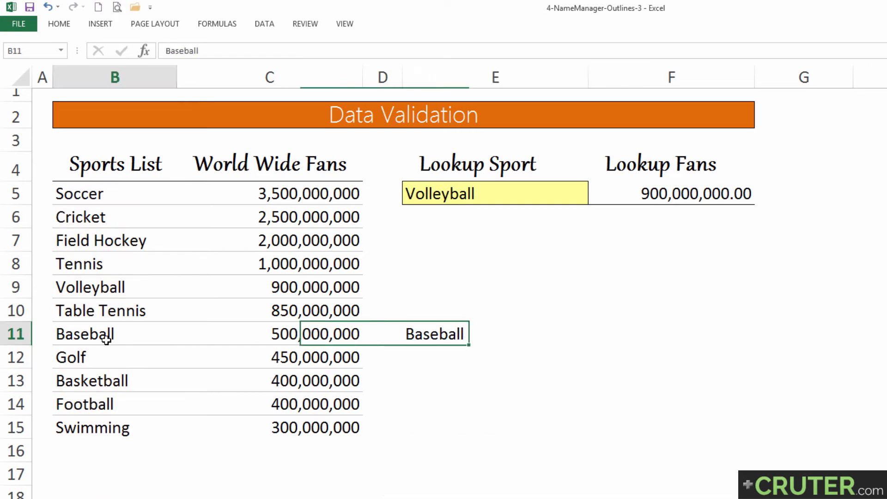
{"action": "left_click", "coordinate": [407, 334]}
{"action": "key", "text": "F2"}
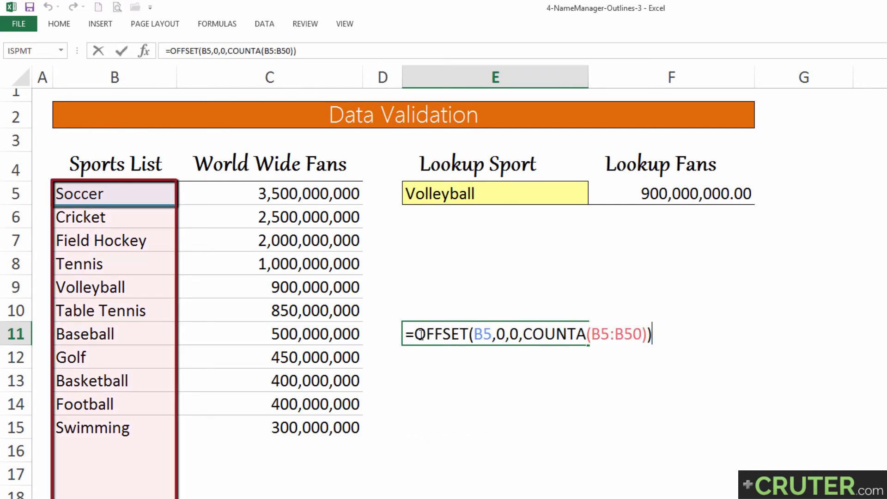
{"action": "key", "text": "F9"}
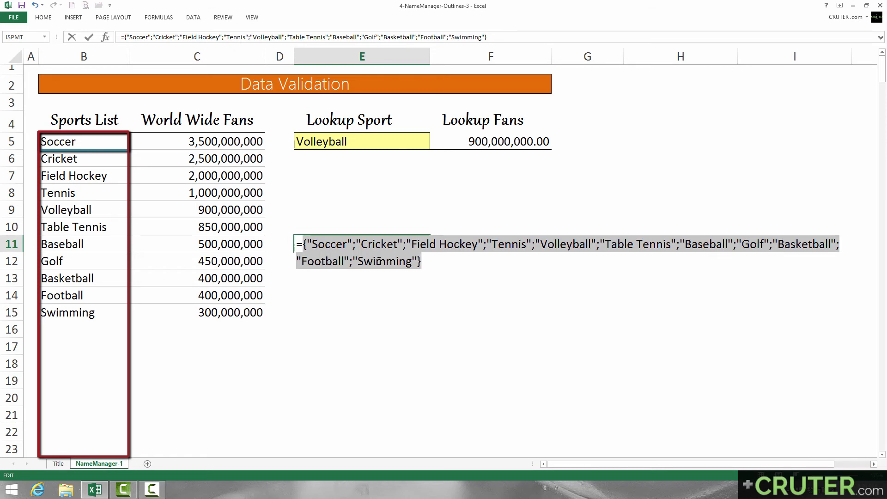
{"action": "key", "text": "ctrl+z"}
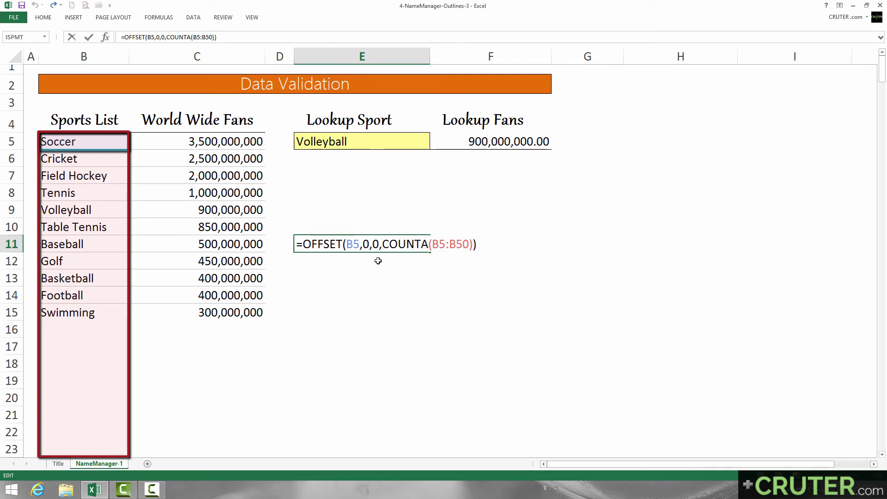
Step: Make the COUNTA range in the E11 formula absolute as $B$5:$B$50
{"action": "key", "text": "Left"}
{"action": "key", "text": "Left"}
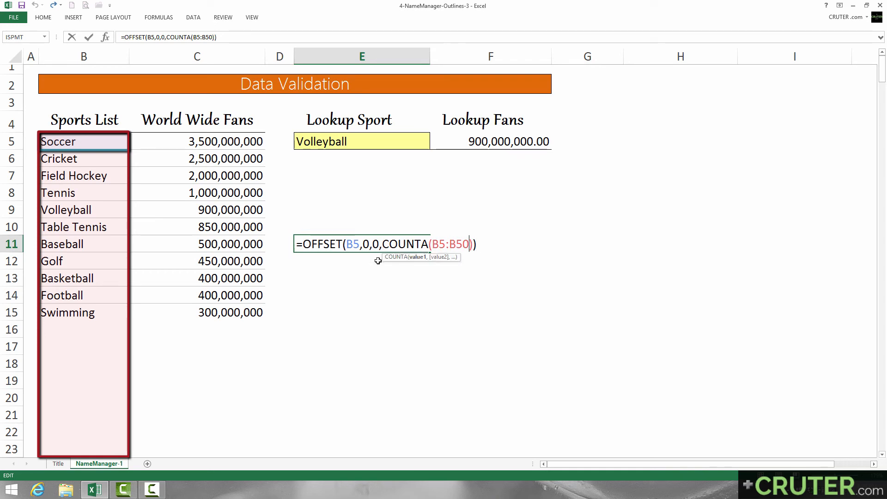
{"action": "key", "text": "shift+Left"}
{"action": "key", "text": "shift+Left"}
{"action": "key", "text": "shift+Left"}
{"action": "key", "text": "shift+Left"}
{"action": "key", "text": "shift+Left"}
{"action": "key", "text": "shift+Left"}
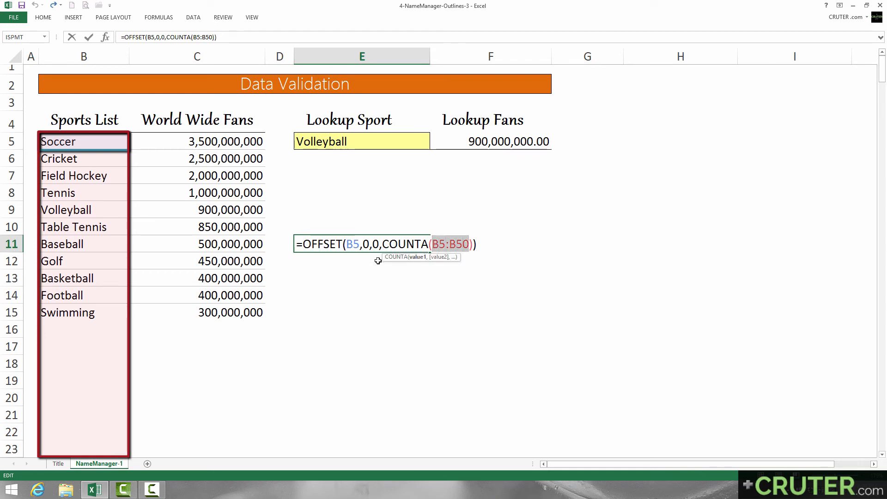
{"action": "key", "text": "F4"}
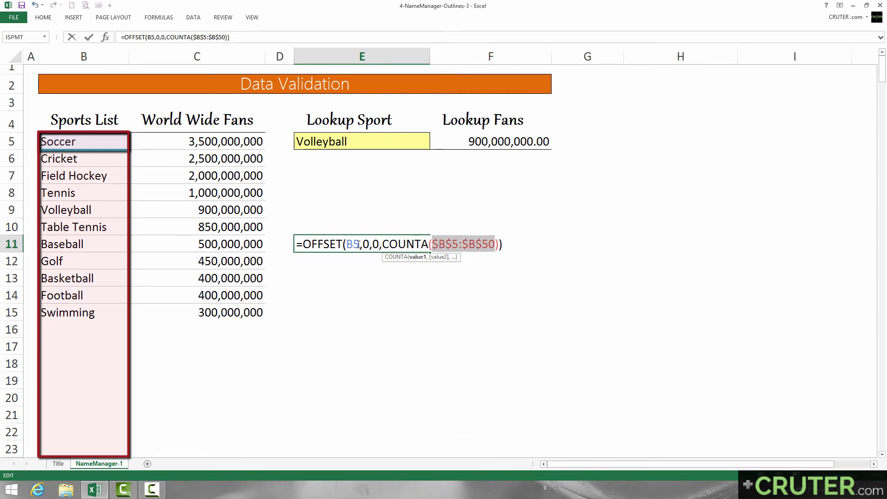
Step: Make the OFFSET reference argument in the E11 formula absolute as $B$5
{"action": "left_click", "coordinate": [353, 244]}
{"action": "double_click", "coordinate": [353, 244]}
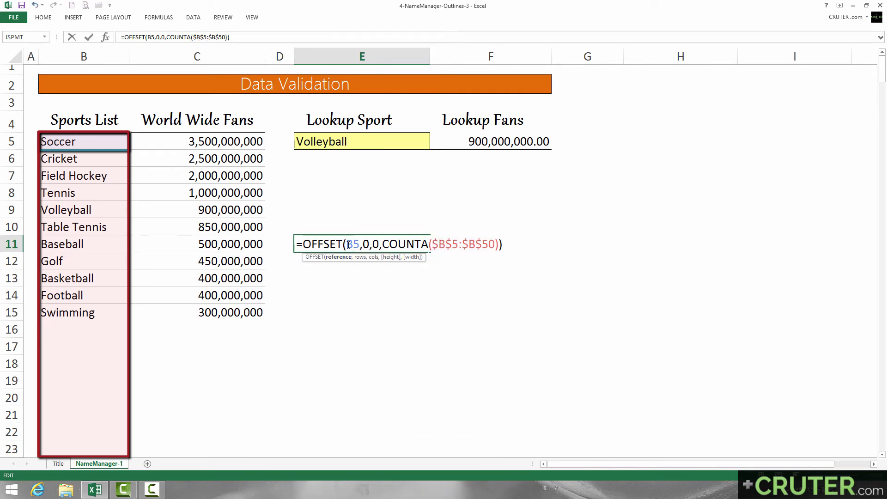
{"action": "key", "text": "F4"}
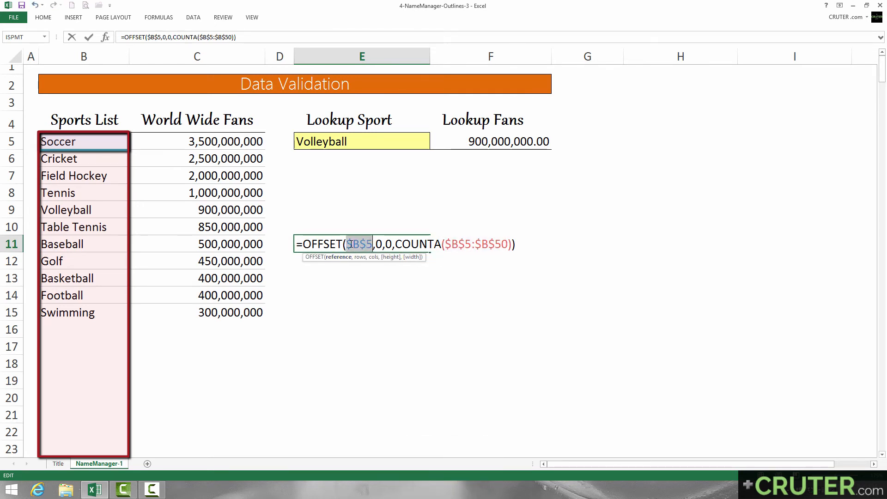
Step: Copy the entire formula text =OFFSET($B$5,0,0,COUNTA($B$5:$B$50)) from E11, leave the cell without saving the edit, and select E5
{"action": "key", "text": "End"}
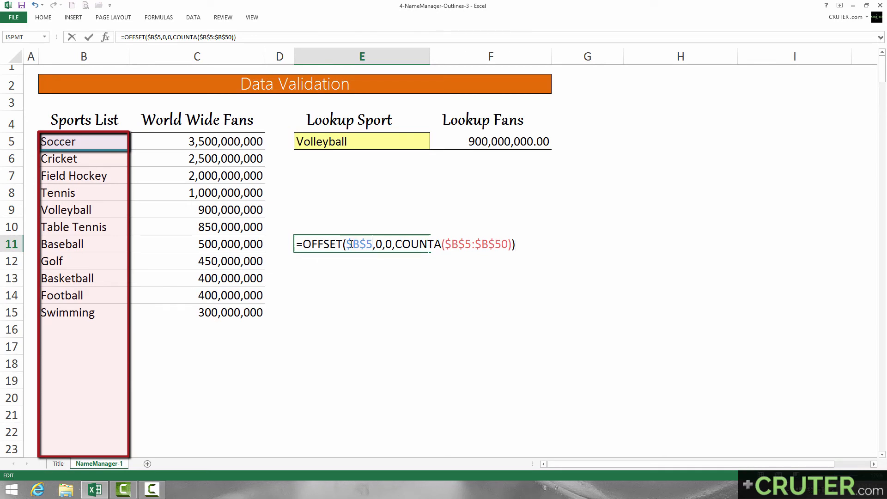
{"action": "key", "text": "shift+Home"}
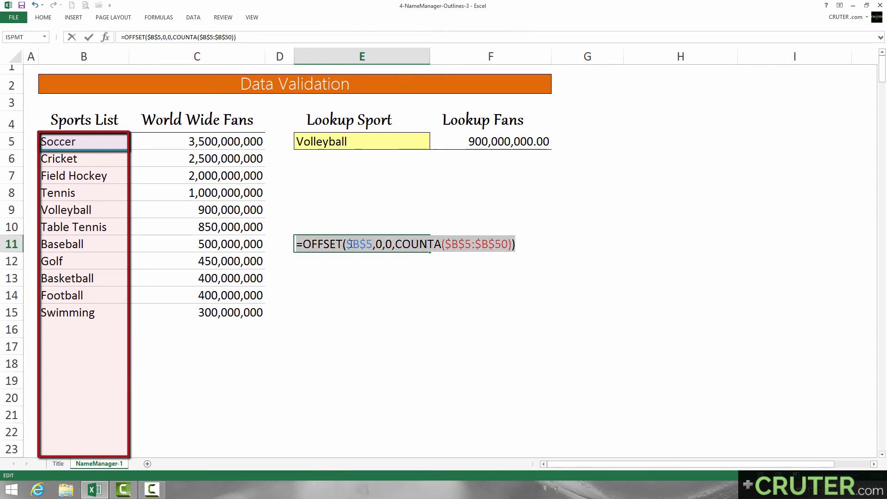
{"action": "key", "text": "ctrl+c"}
{"action": "key", "text": "Escape"}
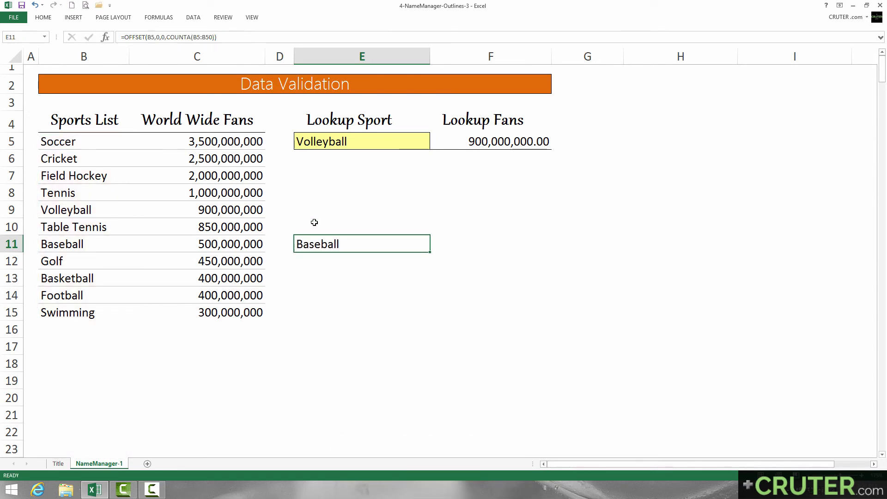
{"action": "left_click", "coordinate": [358, 142]}
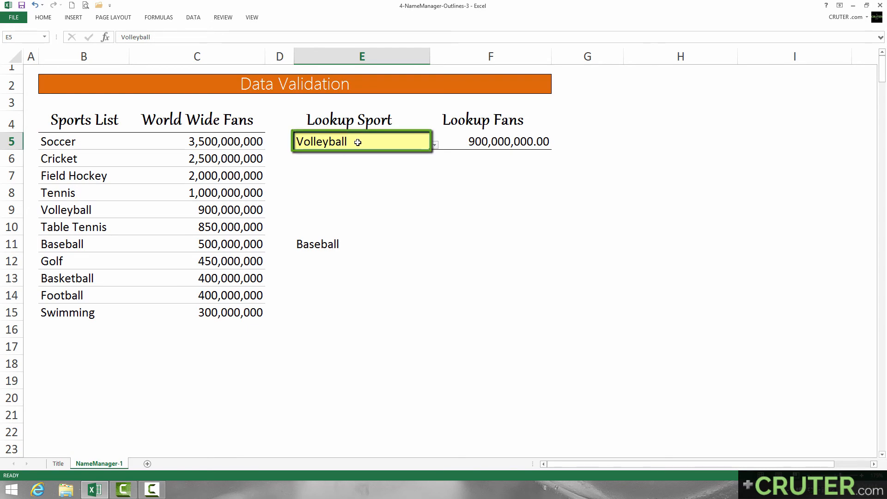
Step: Replace the source of E5's validation list with the copied formula =OFFSET($B$5,0,0,COUNTA($B$5:$B$50))
{"action": "left_click", "coordinate": [193, 17]}
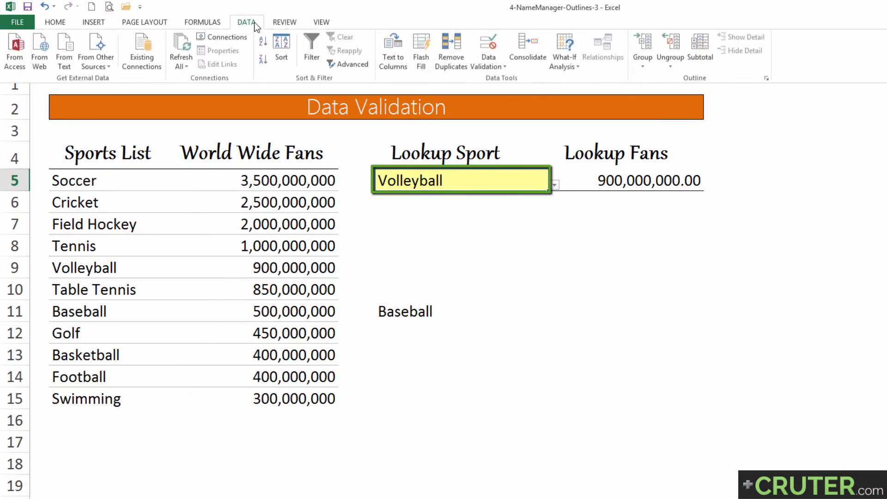
{"action": "left_click", "coordinate": [488, 44]}
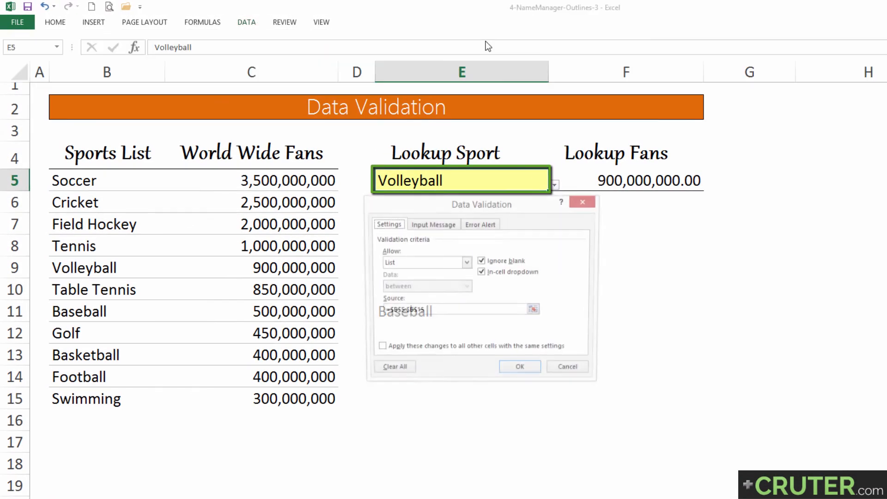
{"action": "left_click_drag", "start_coordinate": [475, 312], "coordinate": [371, 312]}
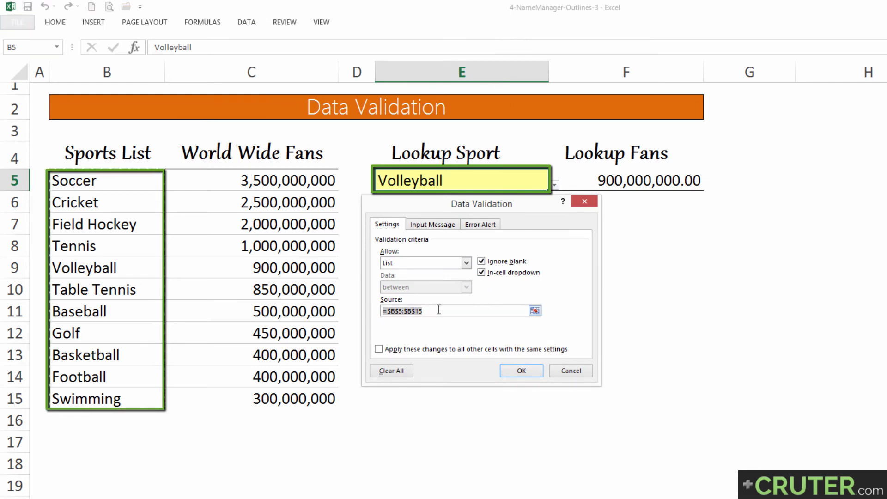
{"action": "key", "text": "ctrl+v"}
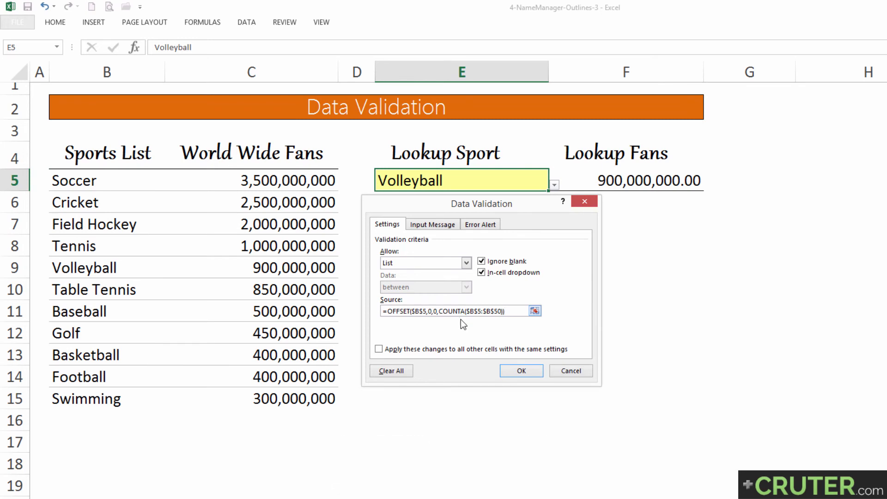
{"action": "left_click", "coordinate": [514, 373]}
Step: Clear the helper formula from E11 and check the sports offered in E5's dropdown list
{"action": "left_click", "coordinate": [395, 312]}
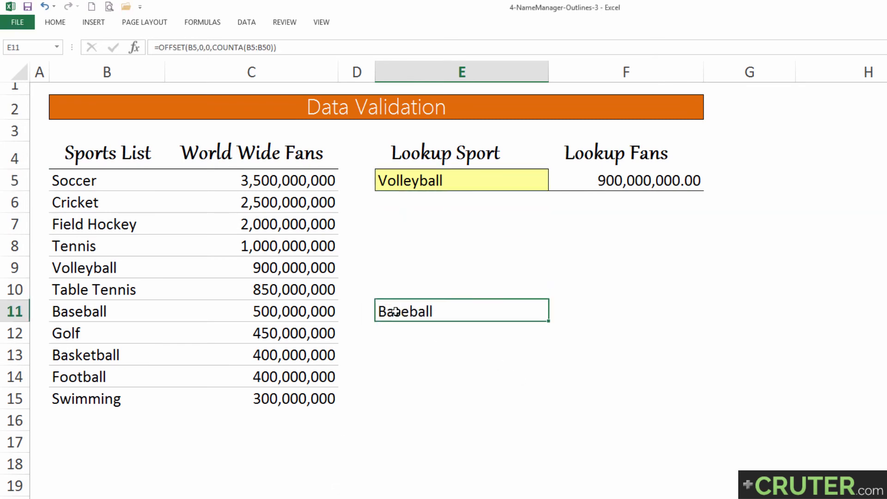
{"action": "key", "text": "Delete"}
{"action": "left_click", "coordinate": [456, 180]}
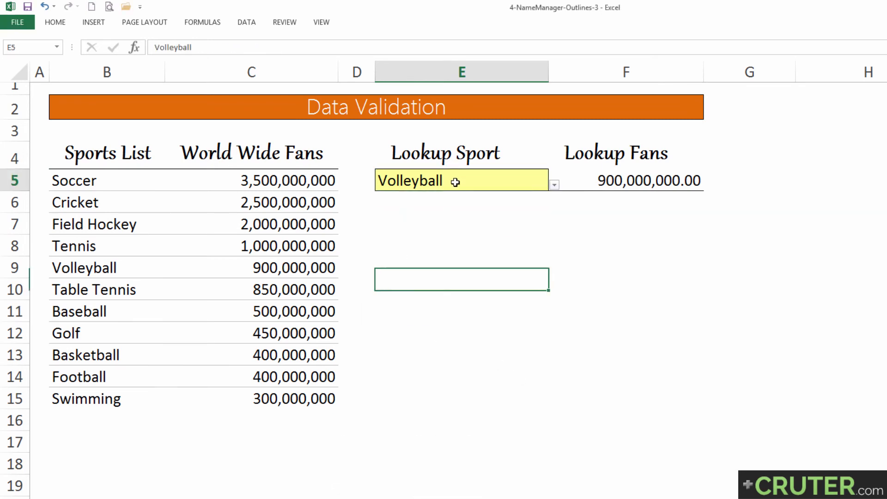
{"action": "left_click", "coordinate": [554, 185]}
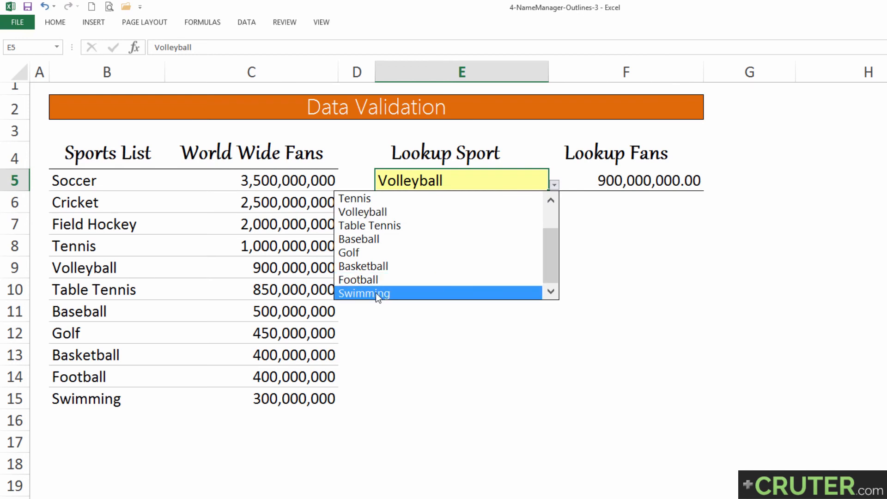
Step: Enter Excel as a test sport in B16 and check E5's dropdown list for the new entry
{"action": "left_click", "coordinate": [75, 416]}
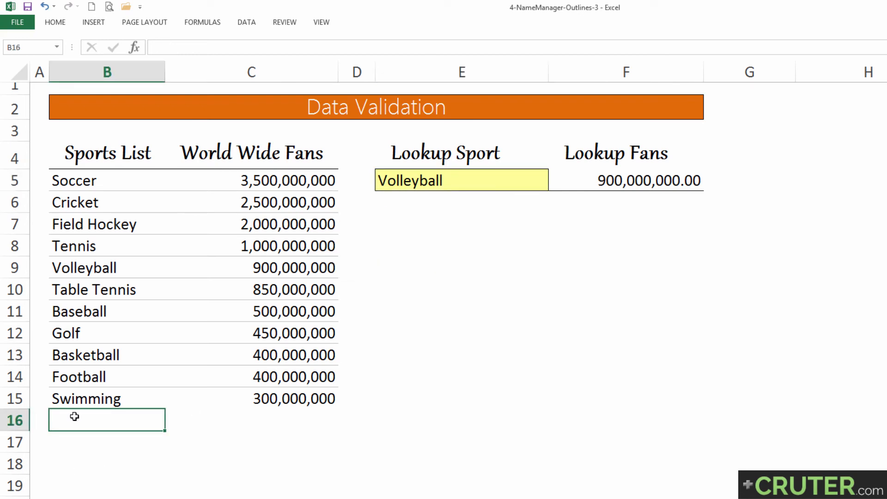
{"action": "type", "text": "Excel"}
{"action": "left_click", "coordinate": [534, 177]}
{"action": "left_click", "coordinate": [553, 185]}
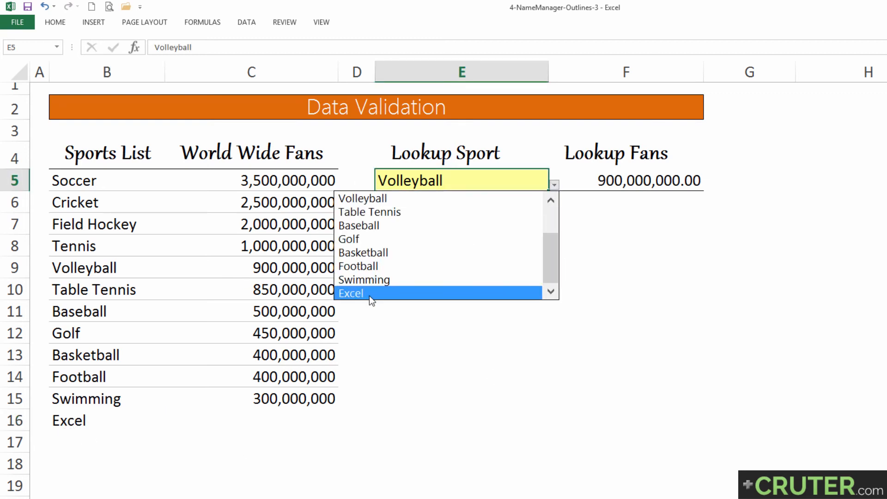
Step: Clear the test entry Excel from B16 below the sports list
{"action": "left_click", "coordinate": [72, 425]}
{"action": "left_click", "coordinate": [91, 419]}
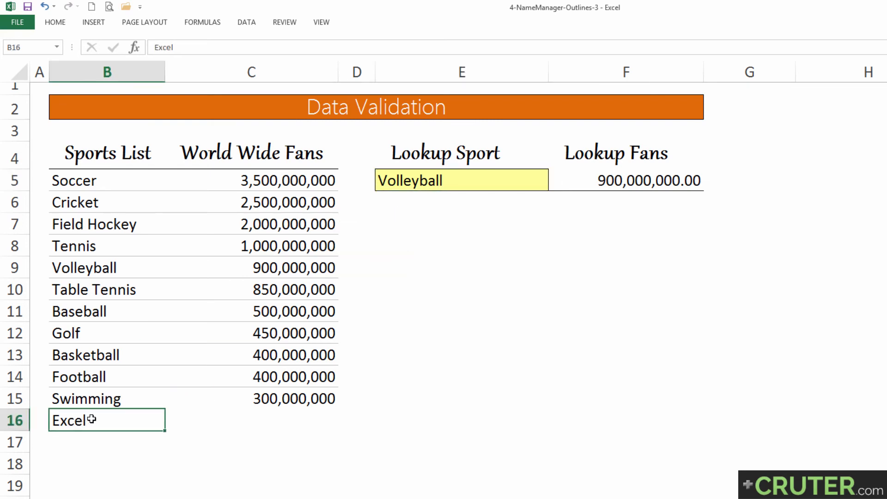
{"action": "key", "text": "Delete"}
{"action": "key", "text": "Up"}
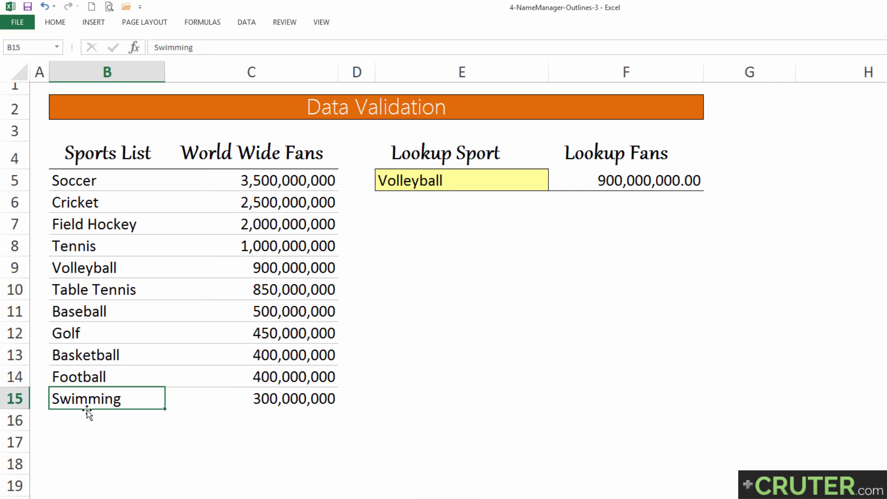
Step: Copy the whole OFFSET source formula from E5's data validation settings and close the settings
{"action": "left_click", "coordinate": [449, 183]}
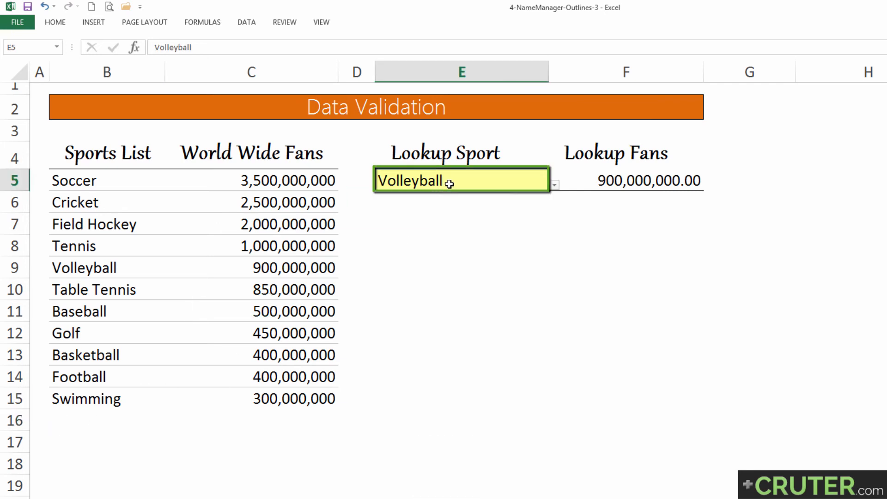
{"action": "left_click", "coordinate": [247, 24]}
{"action": "left_click", "coordinate": [481, 59]}
{"action": "left_click", "coordinate": [497, 79]}
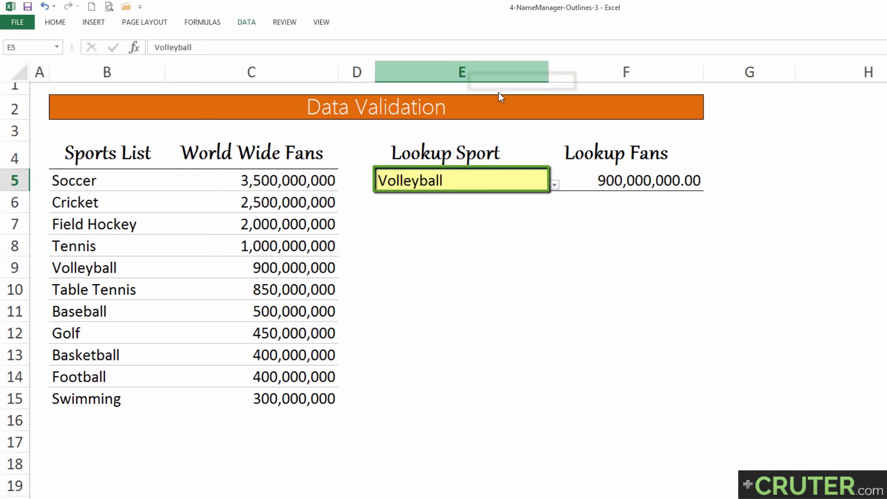
{"action": "left_click_drag", "start_coordinate": [498, 312], "coordinate": [383, 311]}
{"action": "key", "text": "ctrl+c"}
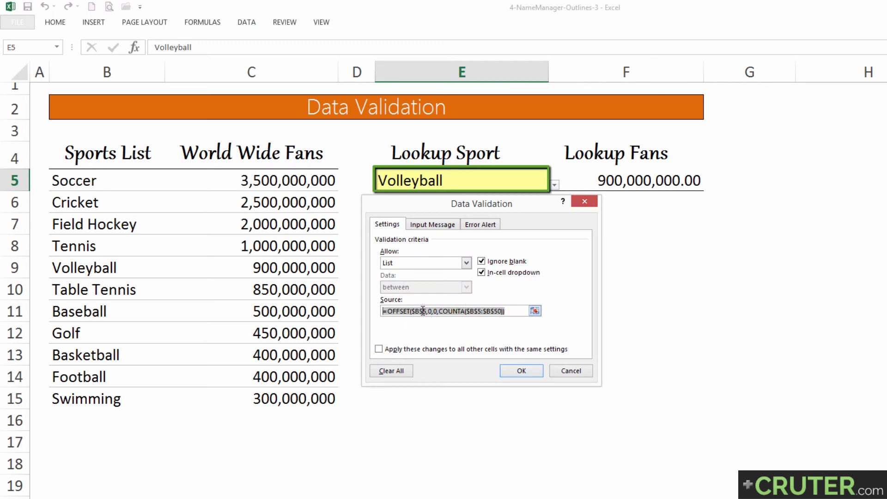
{"action": "left_click", "coordinate": [516, 372]}
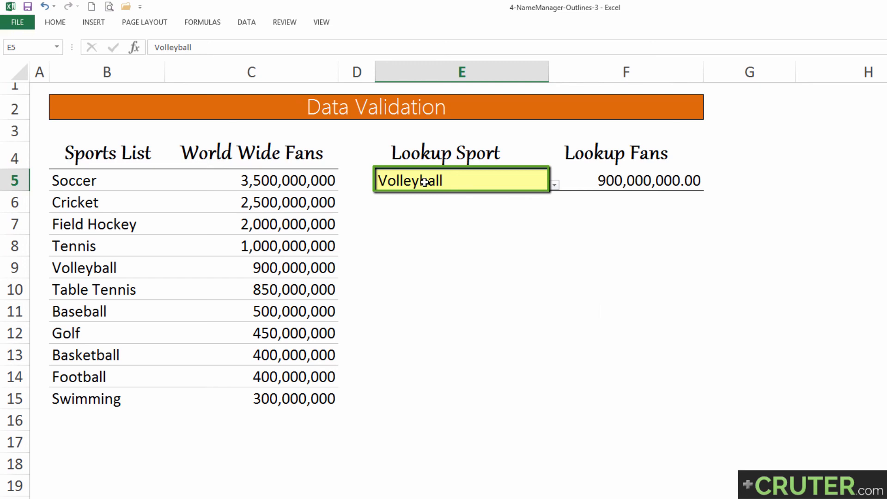
Step: Start a new defined name called Sports in the Name Manager, with its scope set to the NameManager-1 sheet
{"action": "key", "text": "ctrl+F3"}
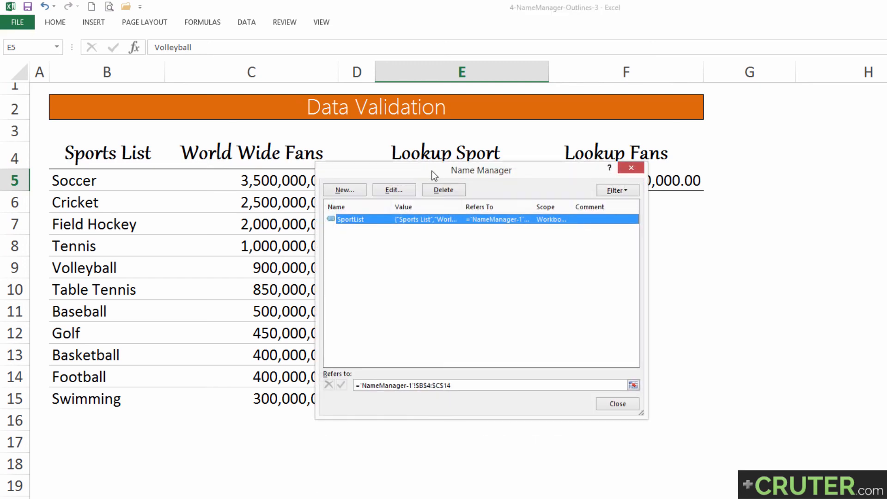
{"action": "left_click", "coordinate": [350, 189]}
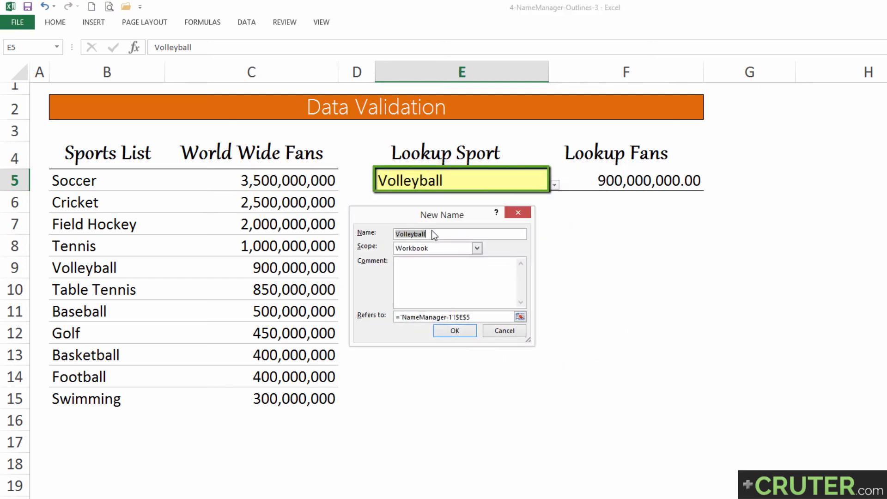
{"action": "type", "text": "Sports"}
{"action": "key", "text": "Tab"}
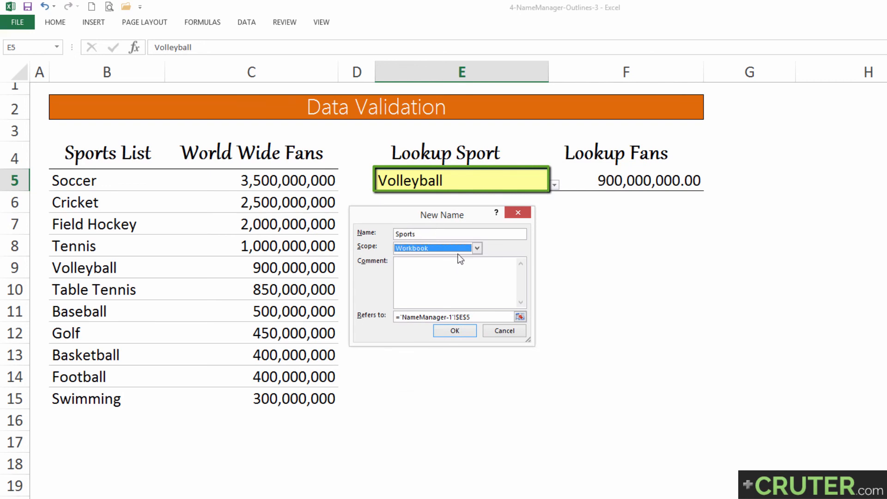
{"action": "left_click", "coordinate": [477, 249]}
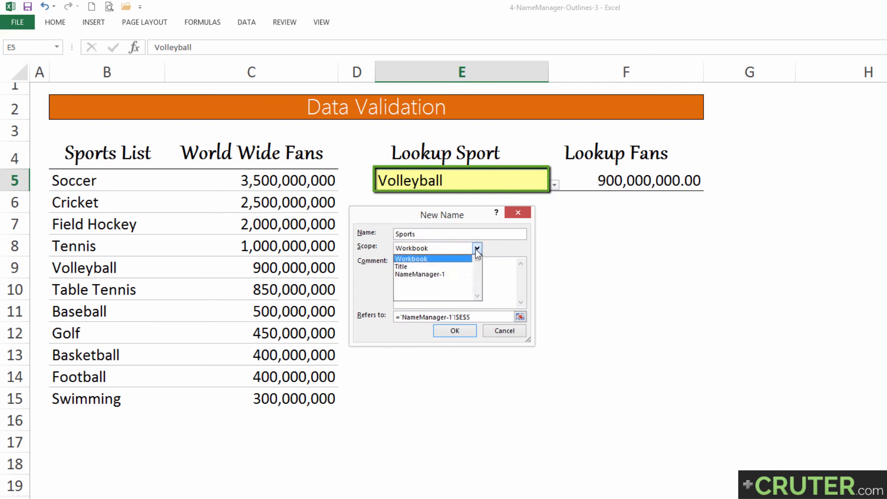
{"action": "left_click", "coordinate": [416, 275]}
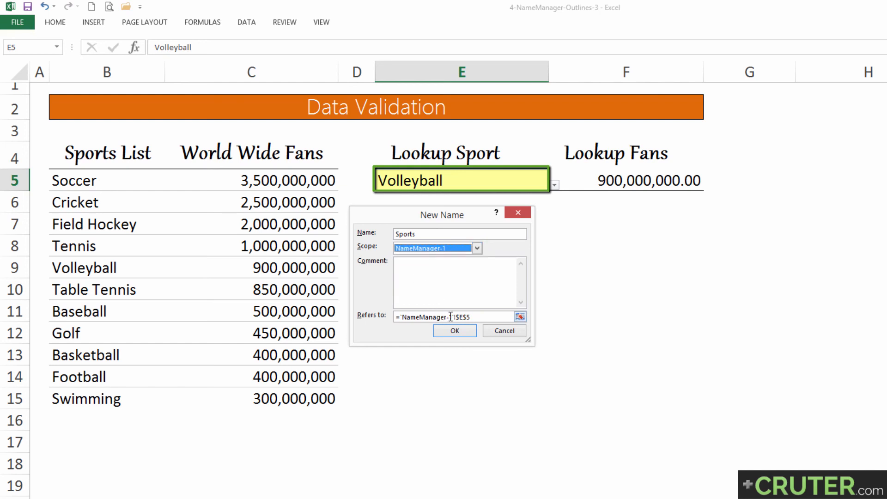
Step: Make the Sports name refer to =OFFSET($B$5,0,0,COUNTA($B$5:$B$50)), save it and close the Name Manager
{"action": "left_click", "coordinate": [488, 317]}
{"action": "left_click_drag", "start_coordinate": [489, 317], "coordinate": [396, 317]}
{"action": "key", "text": "ctrl+v"}
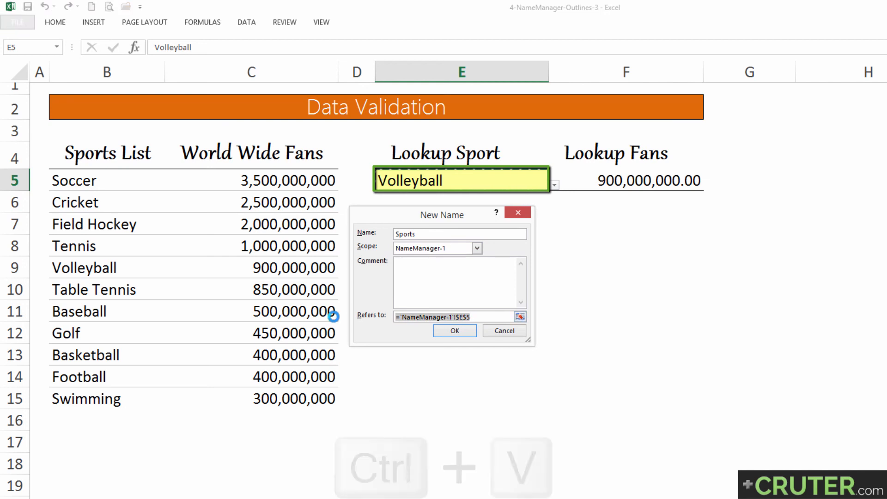
{"action": "left_click_drag", "start_coordinate": [482, 318], "coordinate": [334, 317]}
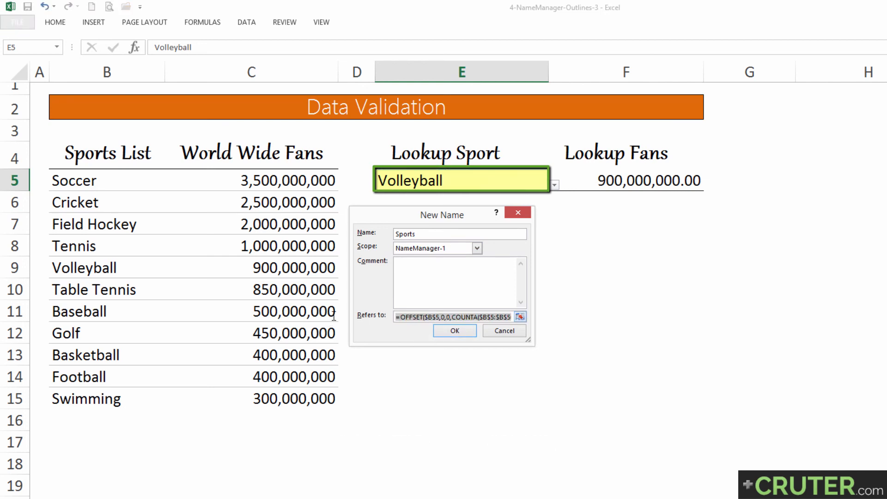
{"action": "left_click", "coordinate": [454, 331]}
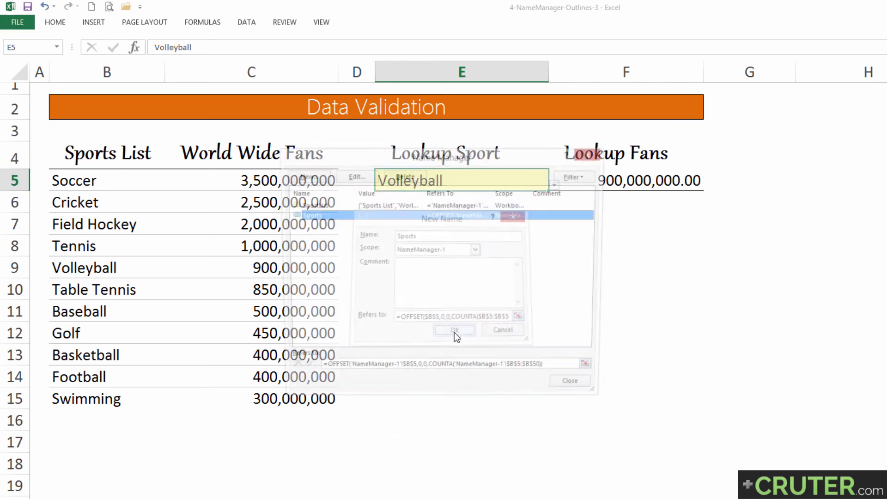
{"action": "left_click", "coordinate": [579, 390]}
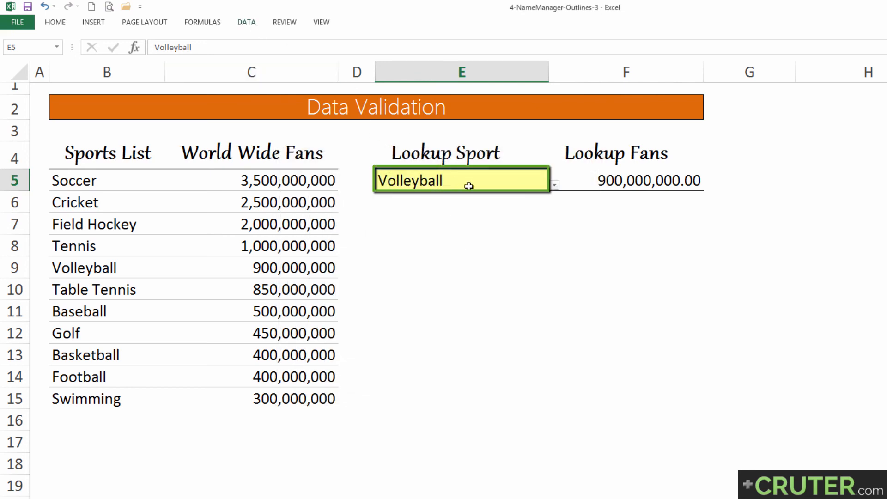
Step: Change the source of E5's validation list to the defined name with =Sports
{"action": "left_click", "coordinate": [254, 23]}
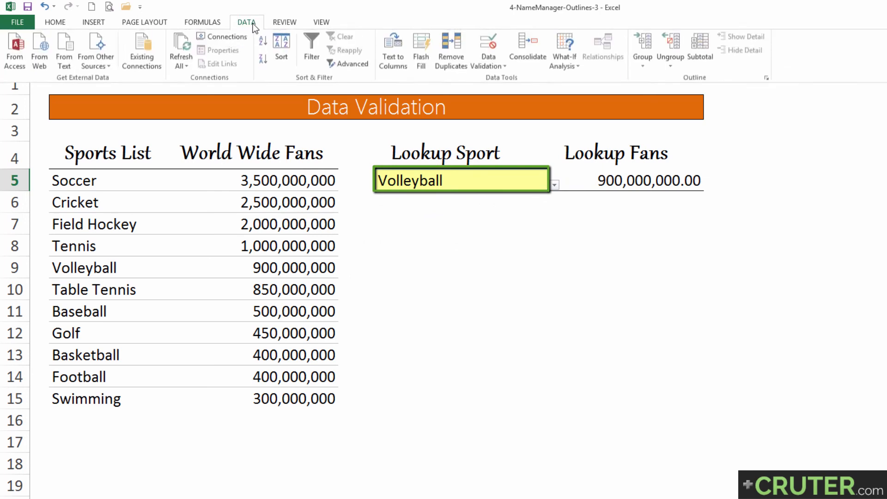
{"action": "left_click", "coordinate": [484, 45]}
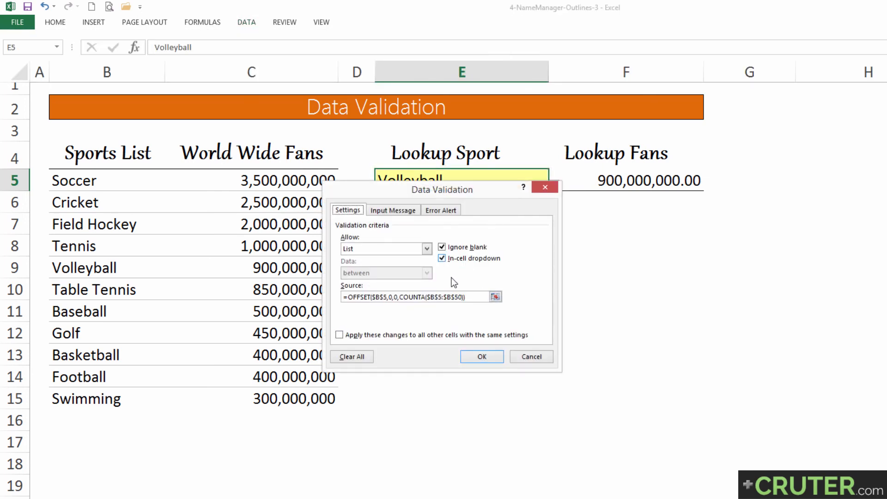
{"action": "left_click", "coordinate": [466, 298]}
{"action": "left_click_drag", "start_coordinate": [466, 298], "coordinate": [346, 296]}
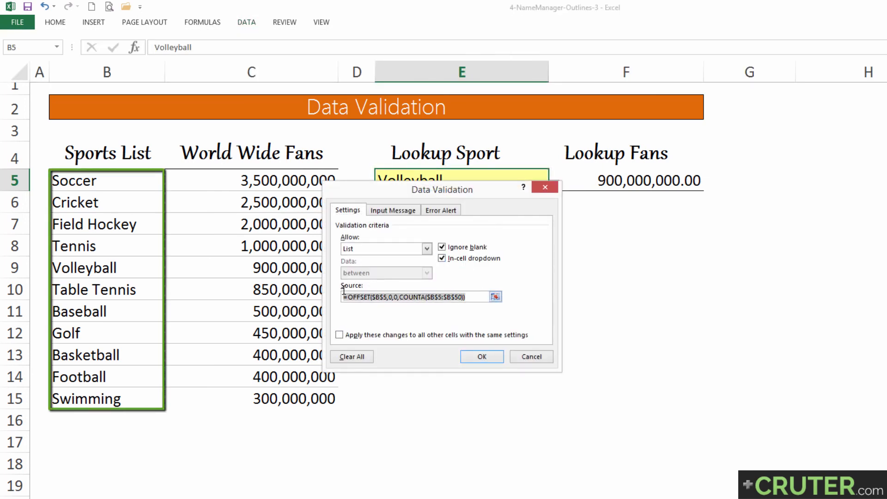
{"action": "type", "text": "=Sports"}
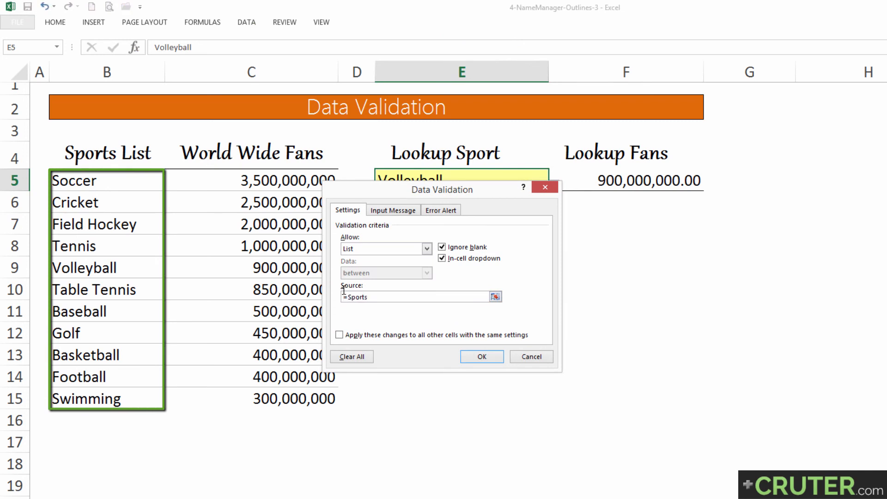
{"action": "key", "text": "Return"}
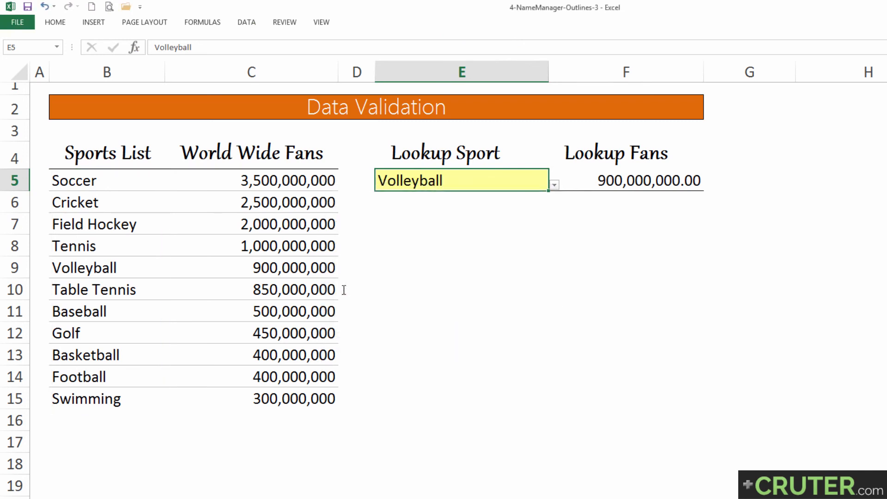
Step: Examine the entries at the end of E5's dropdown list based on the Sports name
{"action": "left_click", "coordinate": [554, 187]}
{"action": "left_click_drag", "start_coordinate": [556, 235], "coordinate": [553, 268]}
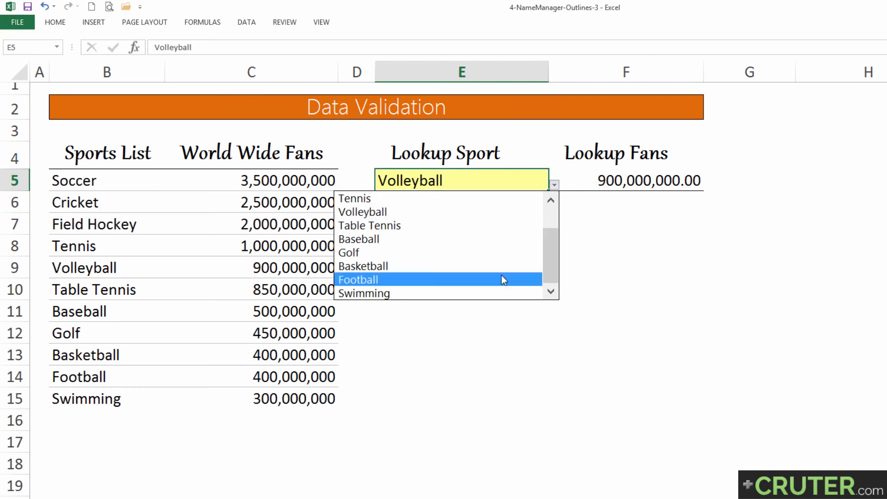
{"action": "left_click", "coordinate": [390, 342]}
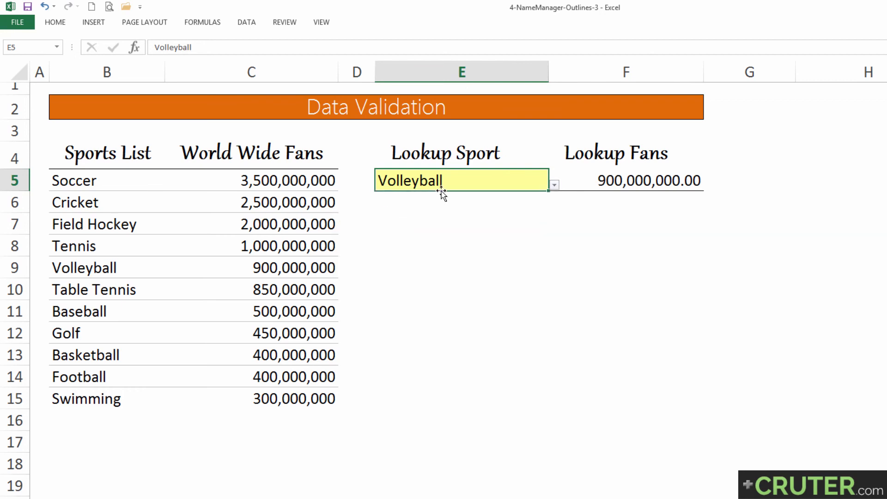
{"action": "left_click", "coordinate": [555, 186]}
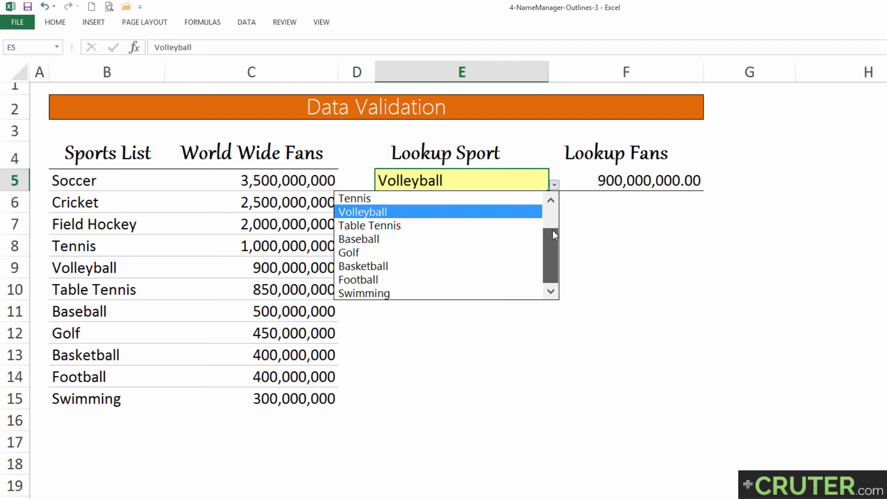
Step: Add Excel to the sports list in B16 and check E5's dropdown list for it
{"action": "left_click", "coordinate": [102, 422]}
{"action": "type", "text": "Ex"}
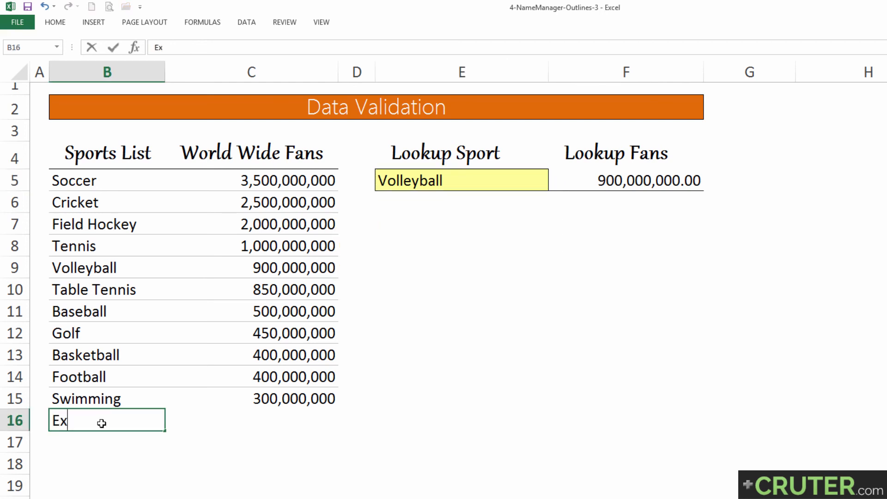
{"action": "type", "text": "cel"}
{"action": "key", "text": "Return"}
{"action": "left_click", "coordinate": [115, 428]}
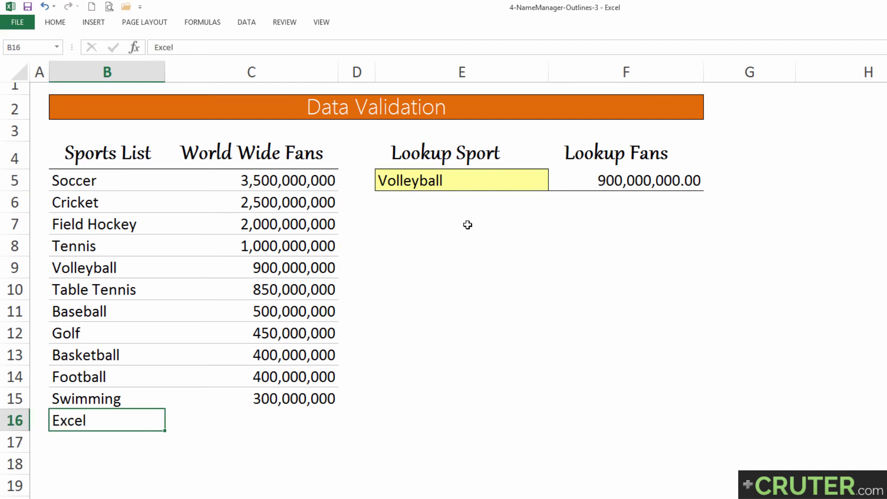
{"action": "left_click", "coordinate": [469, 176]}
{"action": "left_click", "coordinate": [554, 185]}
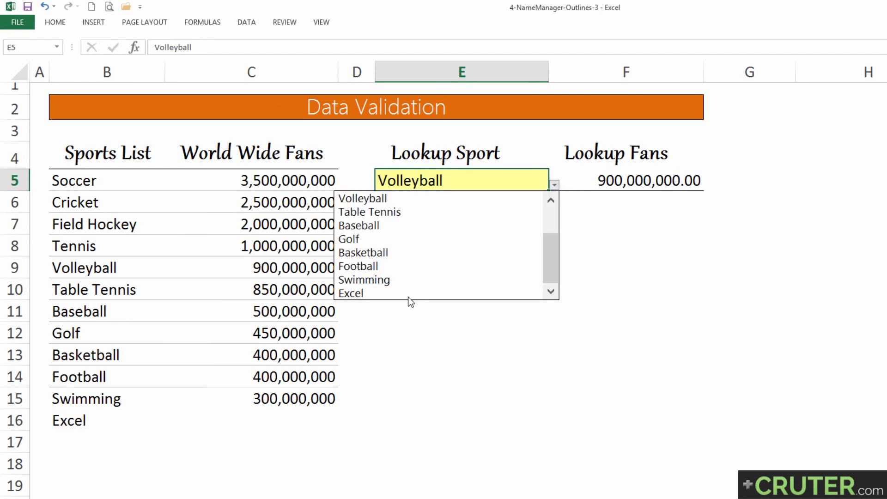